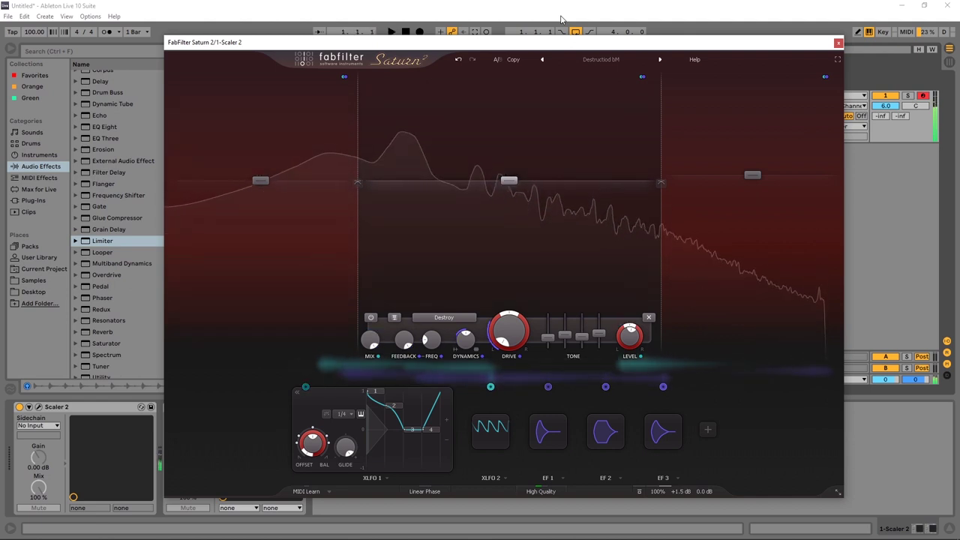
Stop Ableton's transport so audio no longer plays through Saturn 2.
key(space)
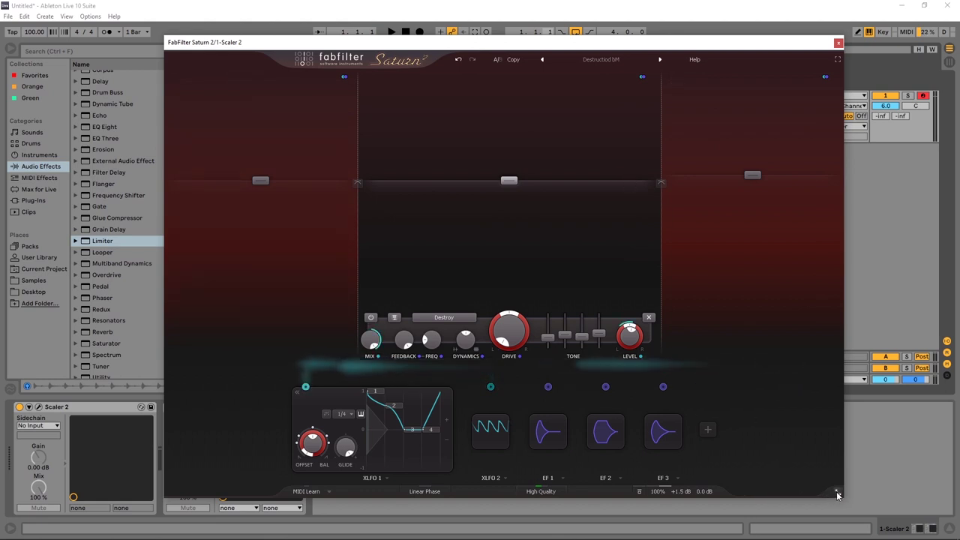
Narrow the plugin window and set its size to Medium.
drag(845, 486, 711, 448)
click(748, 442)
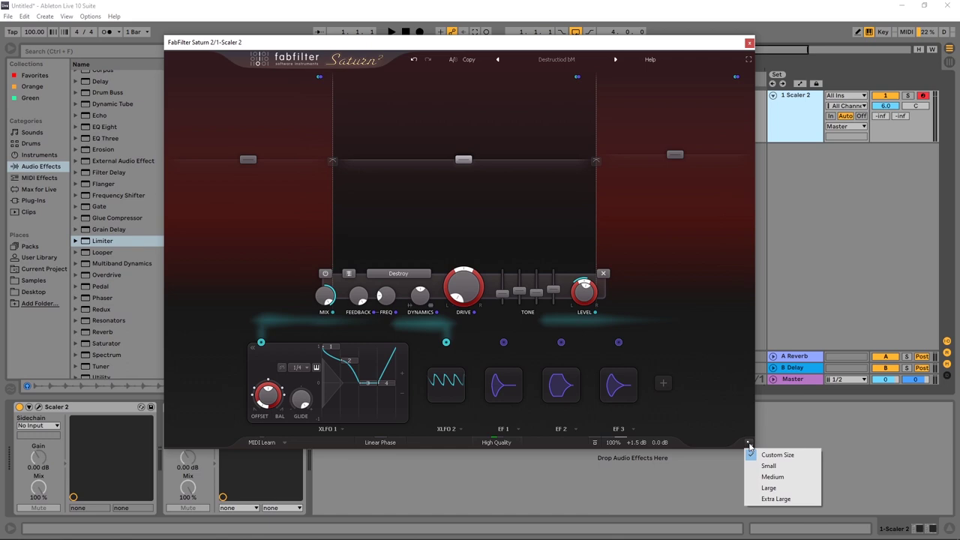
click(785, 476)
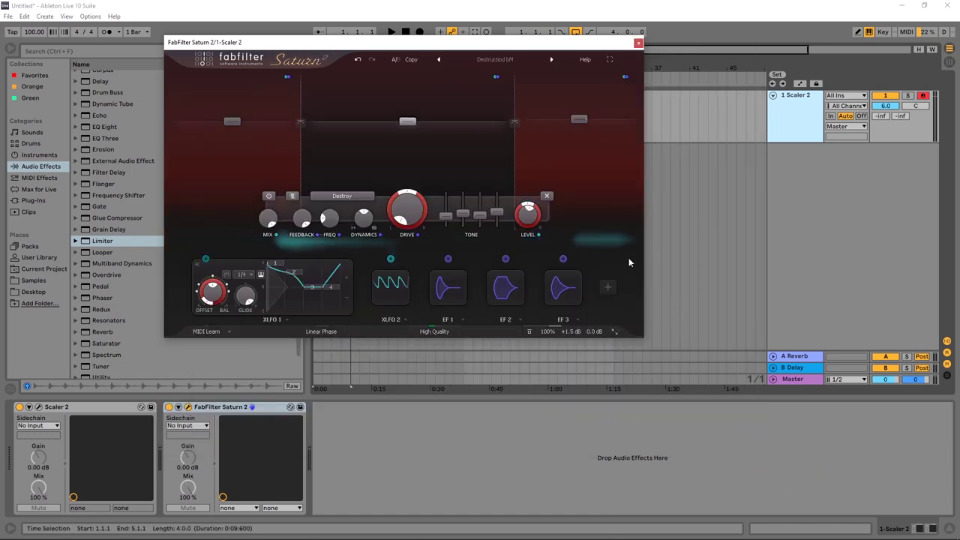
Show Saturn full-screen and load the Clean preset.
click(609, 59)
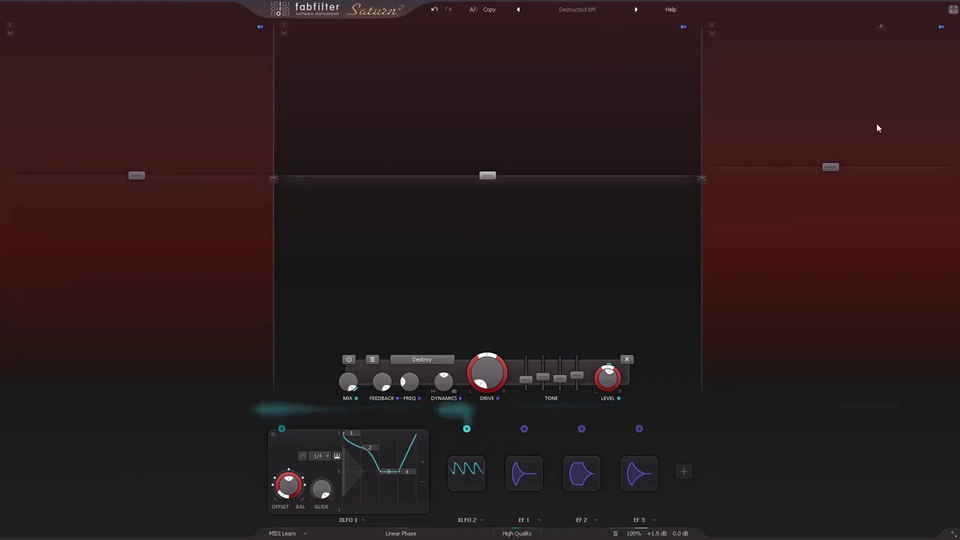
click(566, 6)
click(563, 78)
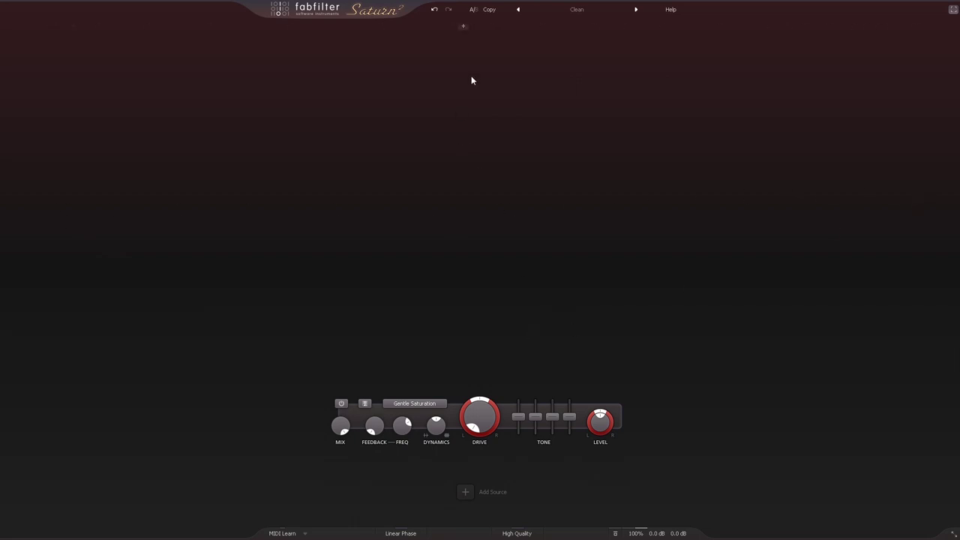
Add five crossovers across the spectrum to create six bands.
click(472, 30)
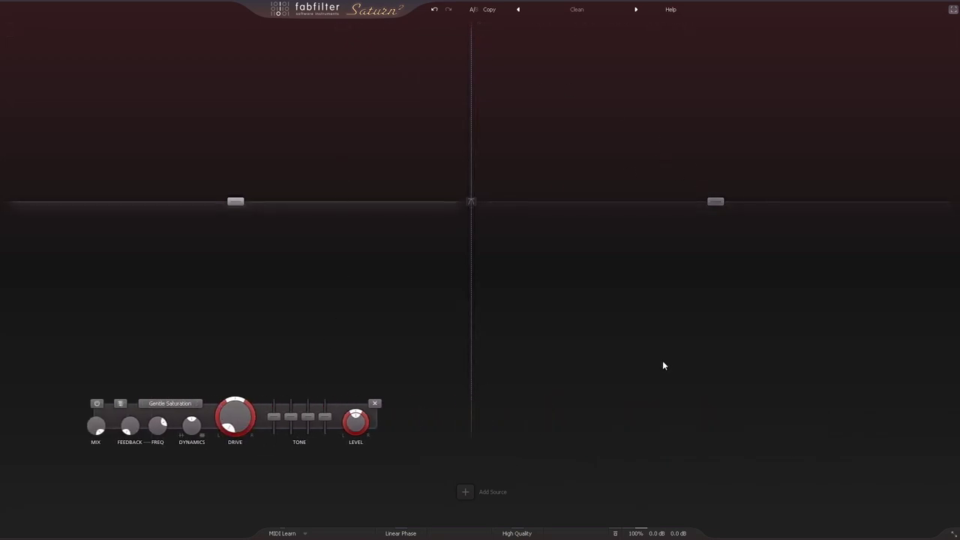
drag(473, 151, 447, 145)
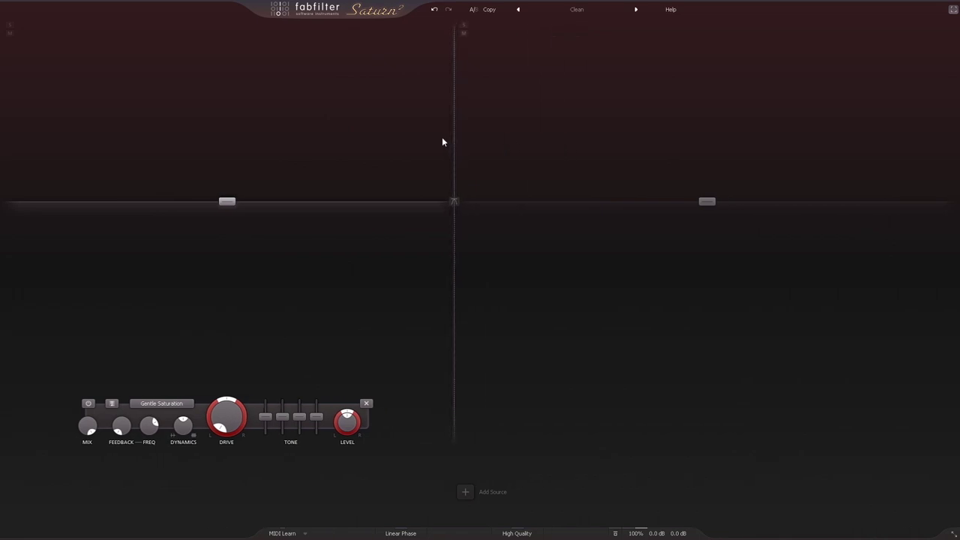
click(592, 27)
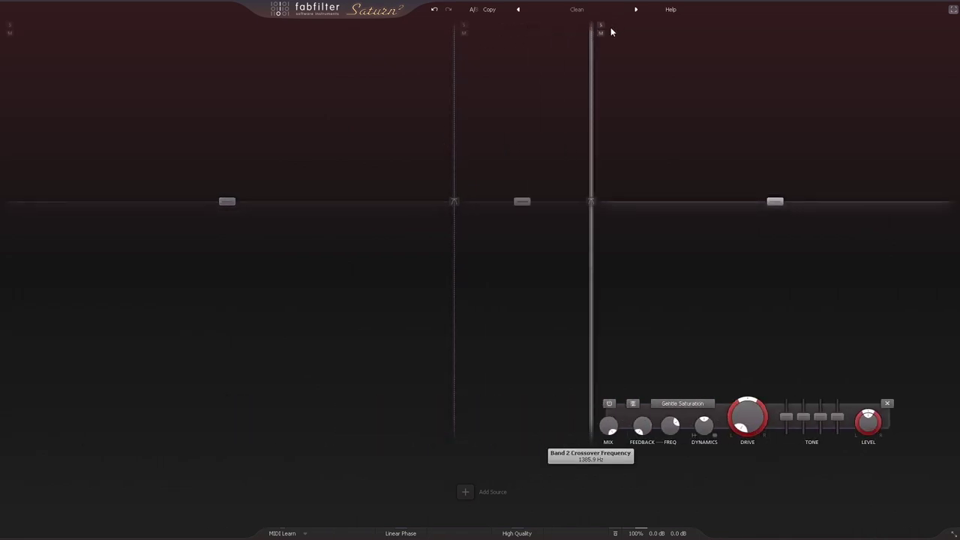
click(646, 28)
click(705, 27)
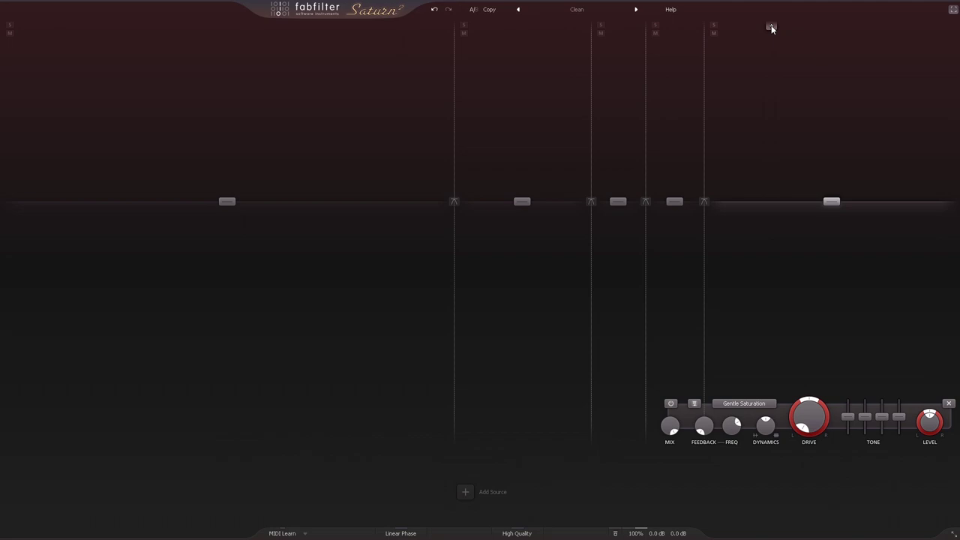
click(771, 27)
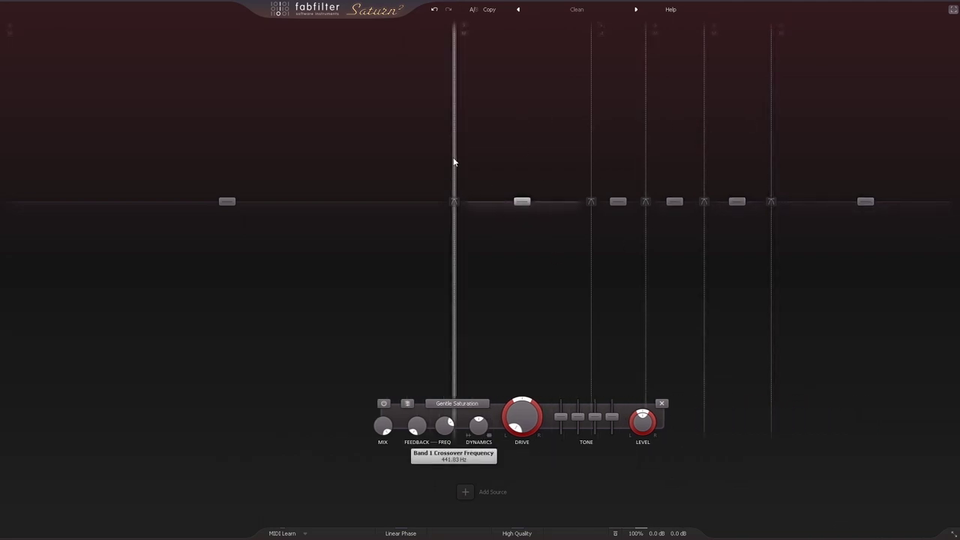
Drag the first crossover down to about 210 Hz and check its slope options.
drag(453, 160, 362, 161)
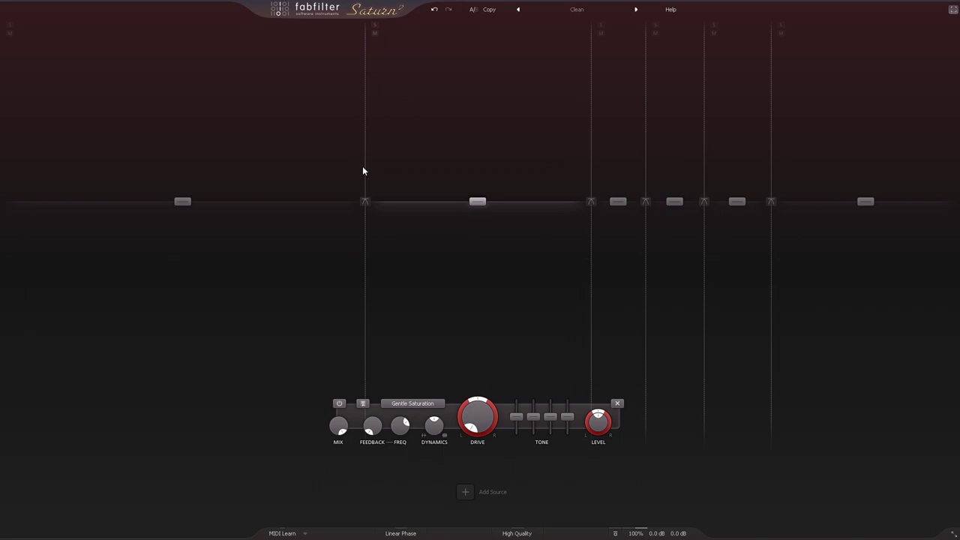
click(365, 204)
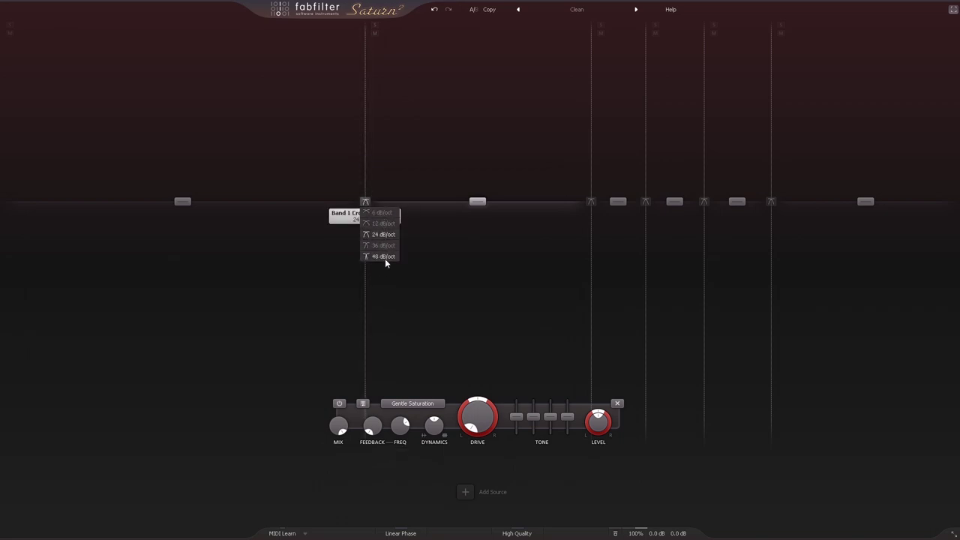
click(424, 256)
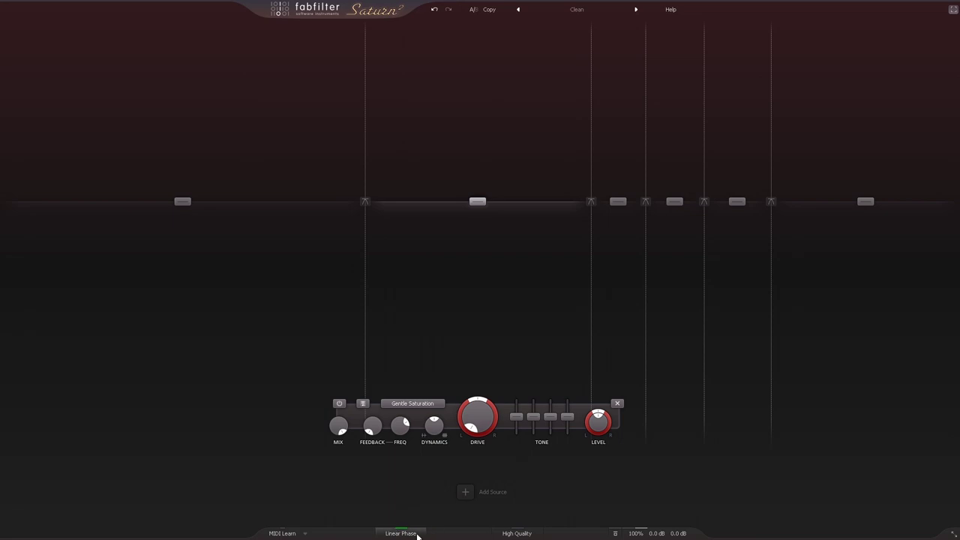
Switch High Quality oversampling in the bottom bar to Good.
click(519, 533)
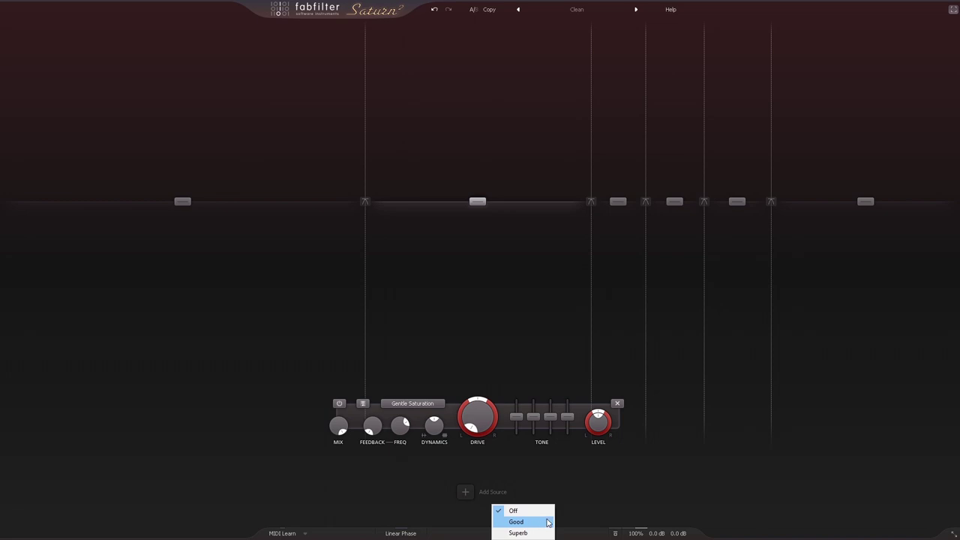
click(539, 522)
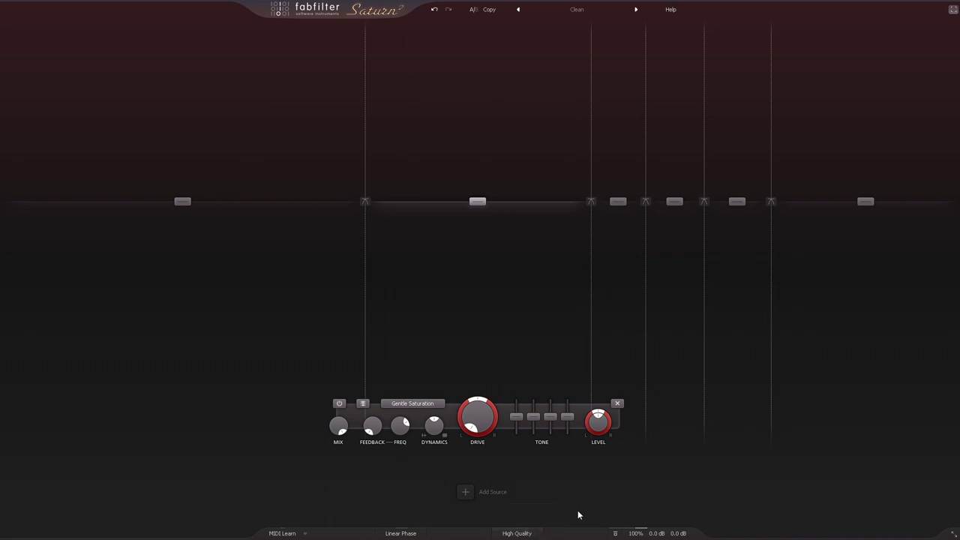
Browse the style and preset menus, then close them keeping Gentle Saturation.
click(414, 405)
mouse_move(423, 452)
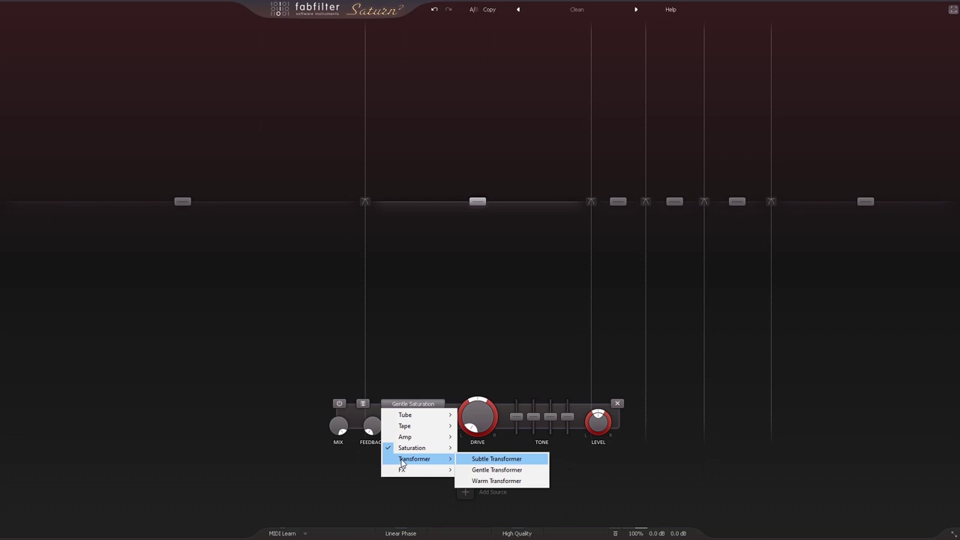
click(577, 9)
key(Escape)
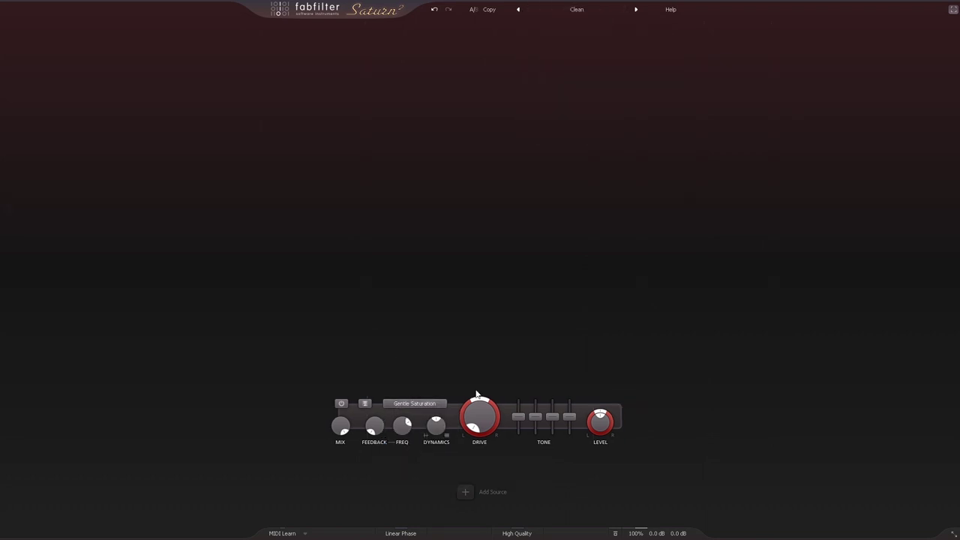
click(418, 405)
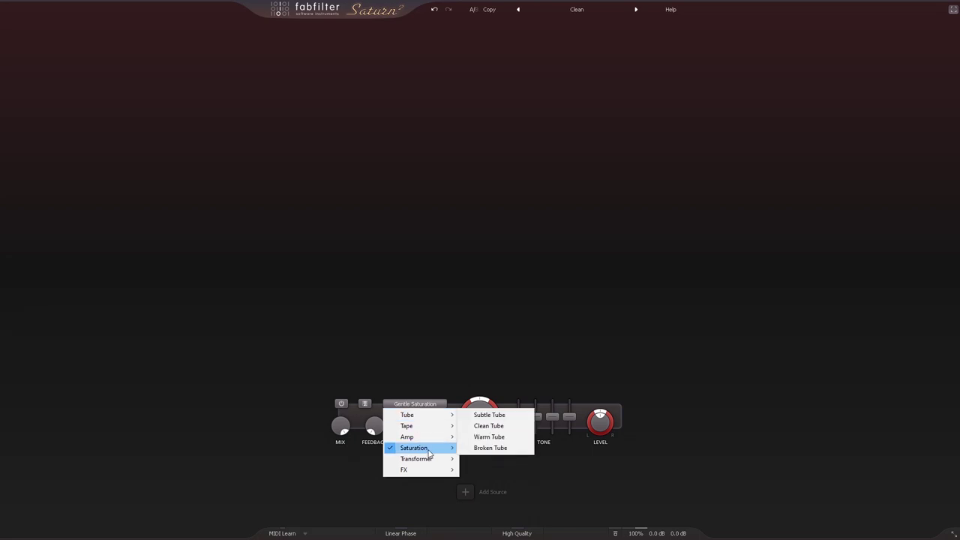
click(492, 459)
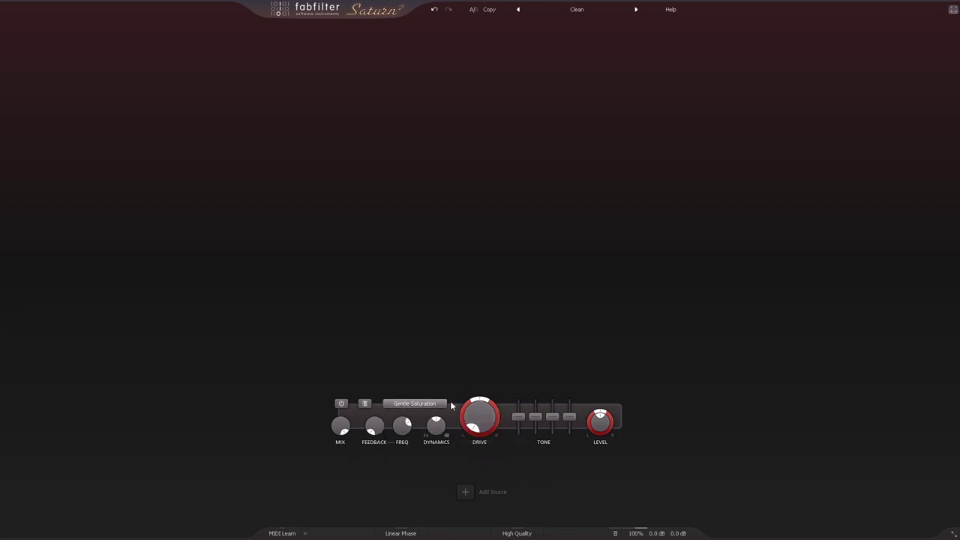
mouse_move(478, 421)
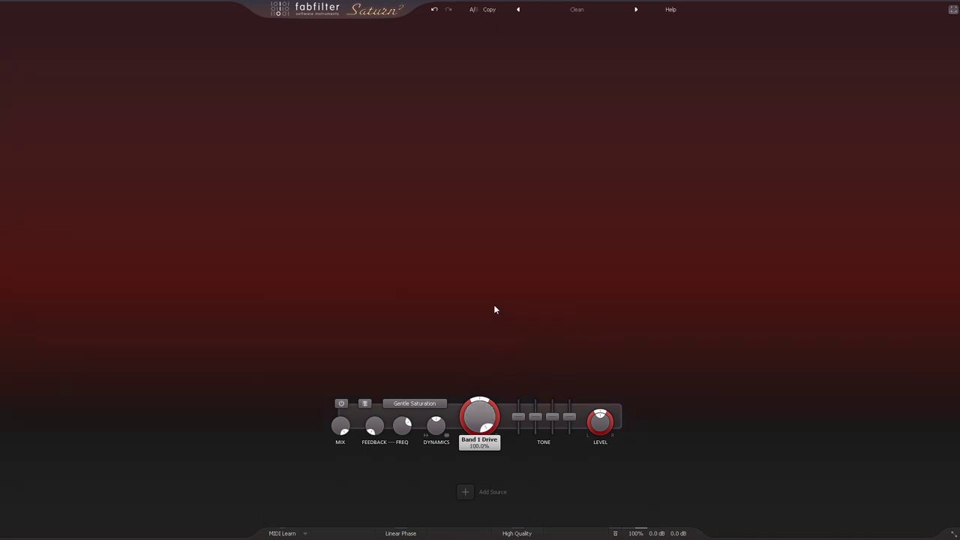
Sweep Drive down to about 30% then up to 95%, and choose Subtle Saturation.
drag(494, 309, 470, 373)
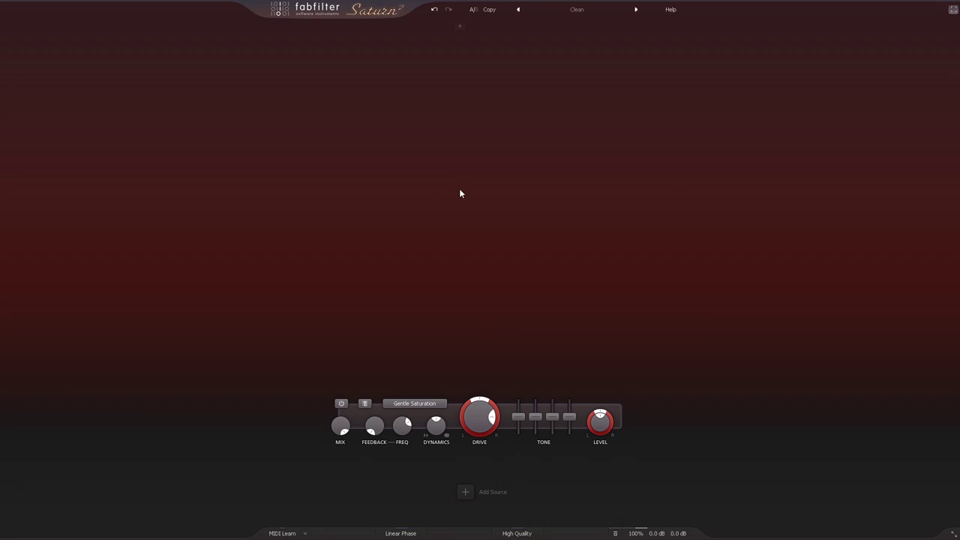
drag(484, 410, 591, 315)
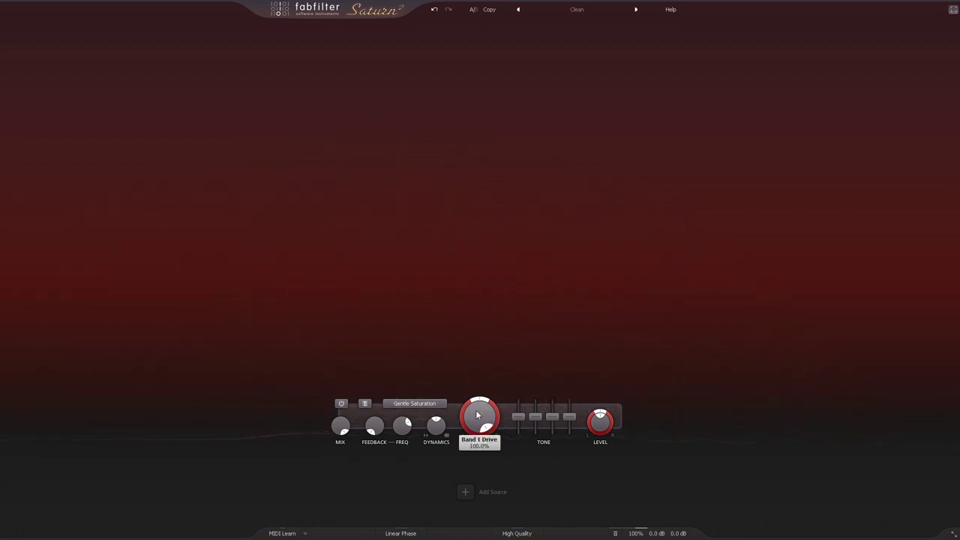
click(414, 403)
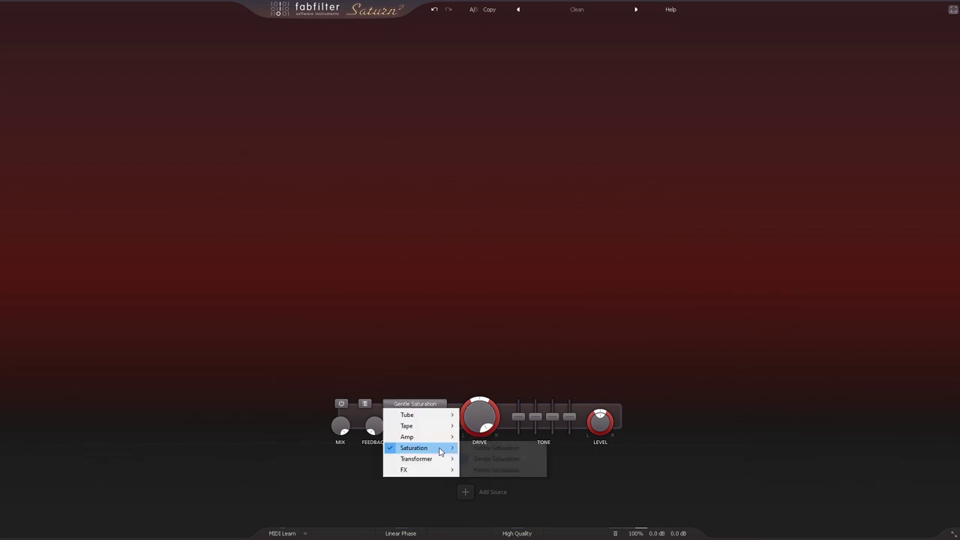
mouse_move(435, 445)
click(489, 447)
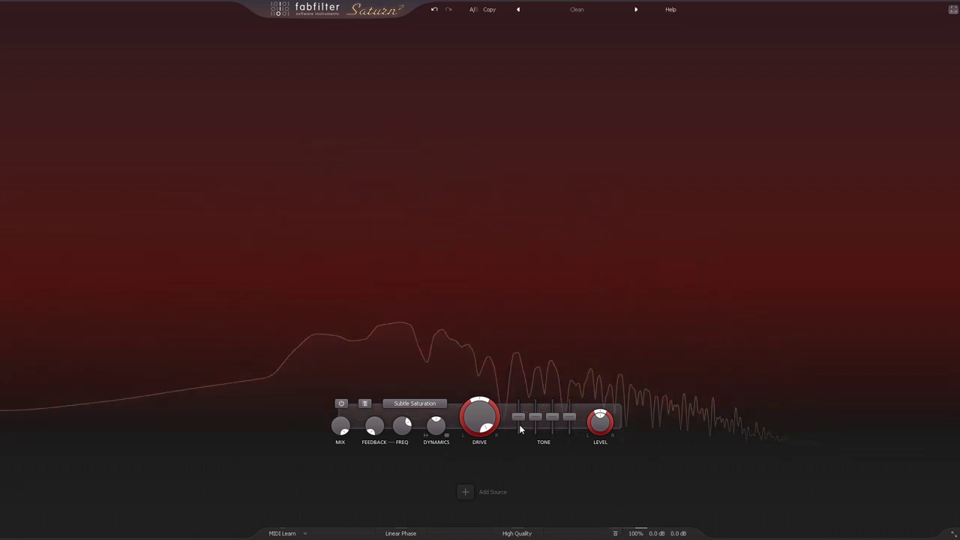
Switch band 1 to American Tweed Amp and lower its drive to about 18%.
click(420, 405)
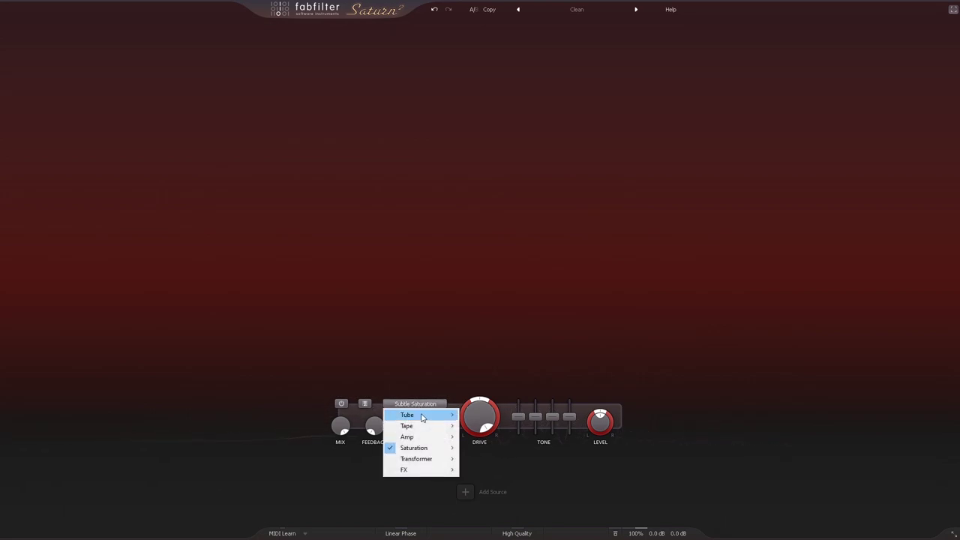
mouse_move(422, 416)
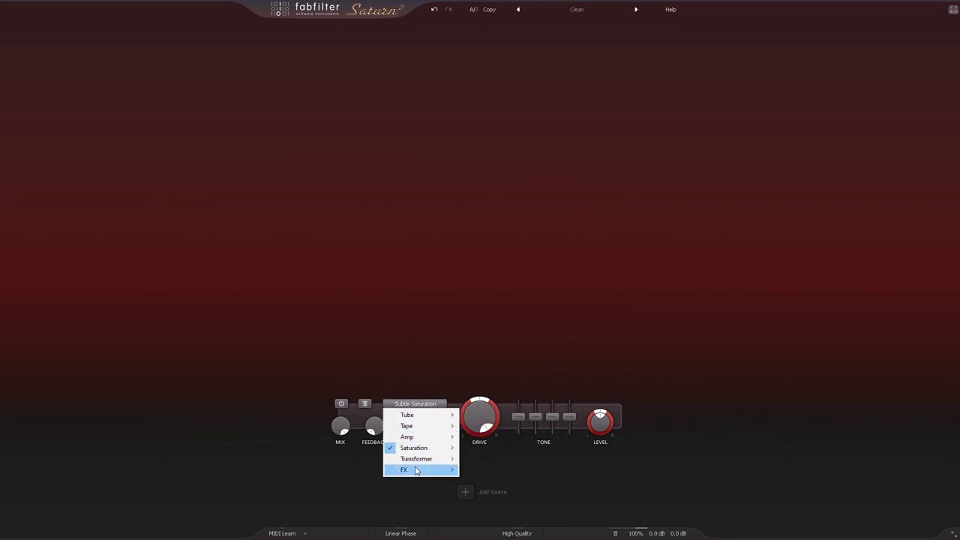
mouse_move(433, 460)
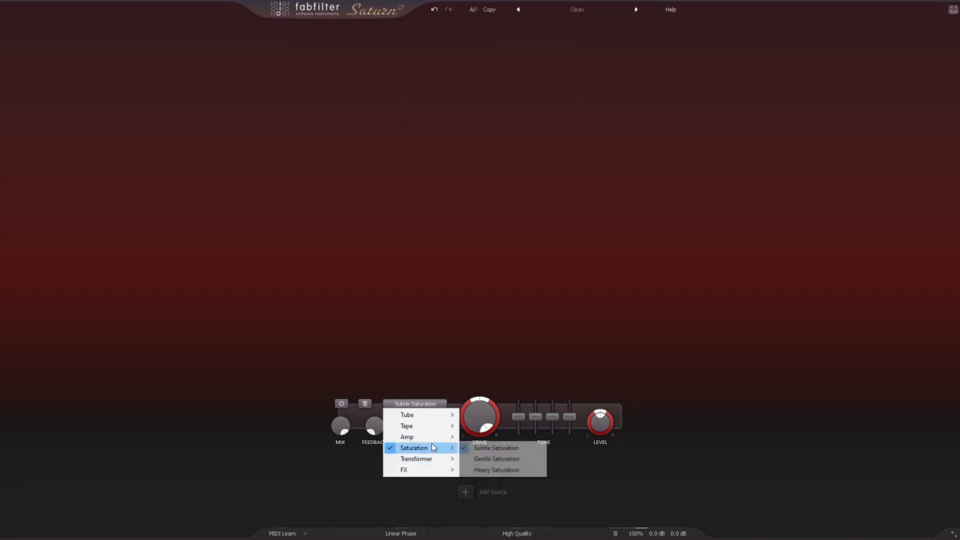
mouse_move(423, 438)
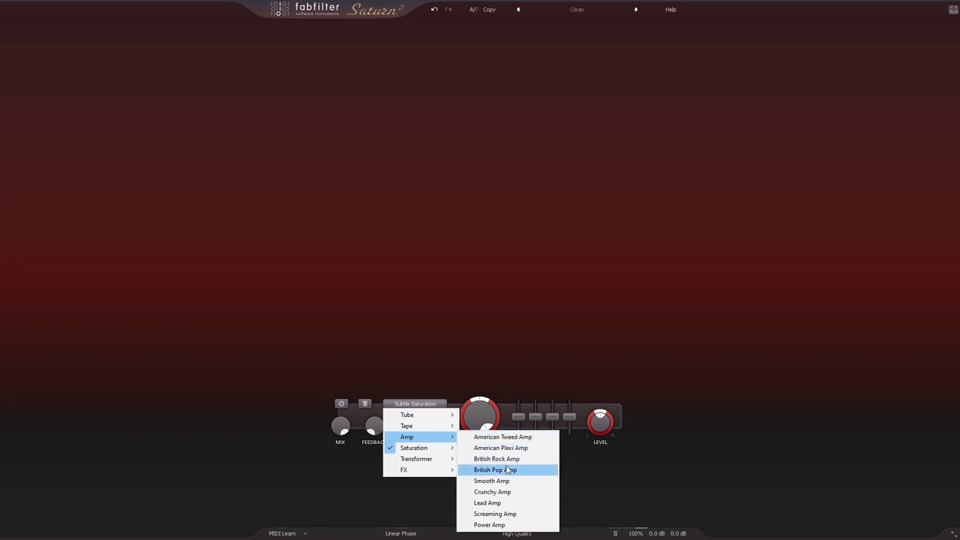
click(496, 437)
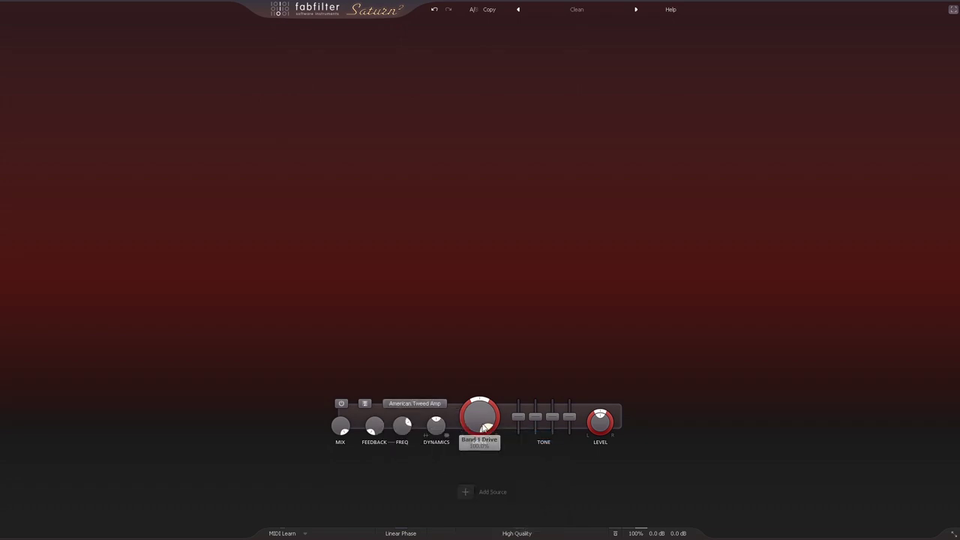
mouse_move(468, 412)
drag(492, 427, 448, 399)
Try the American Plexi Amp style and adjust its drive.
click(445, 403)
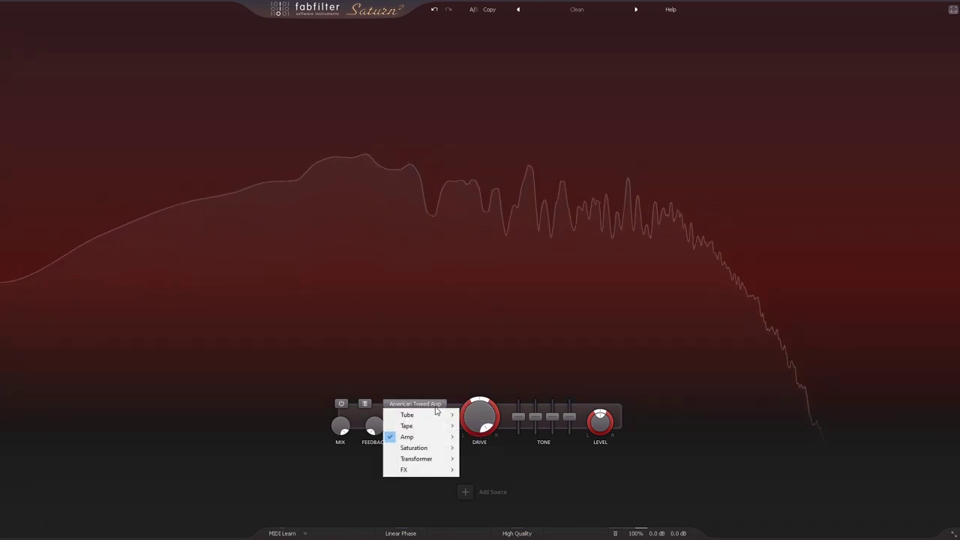
click(495, 446)
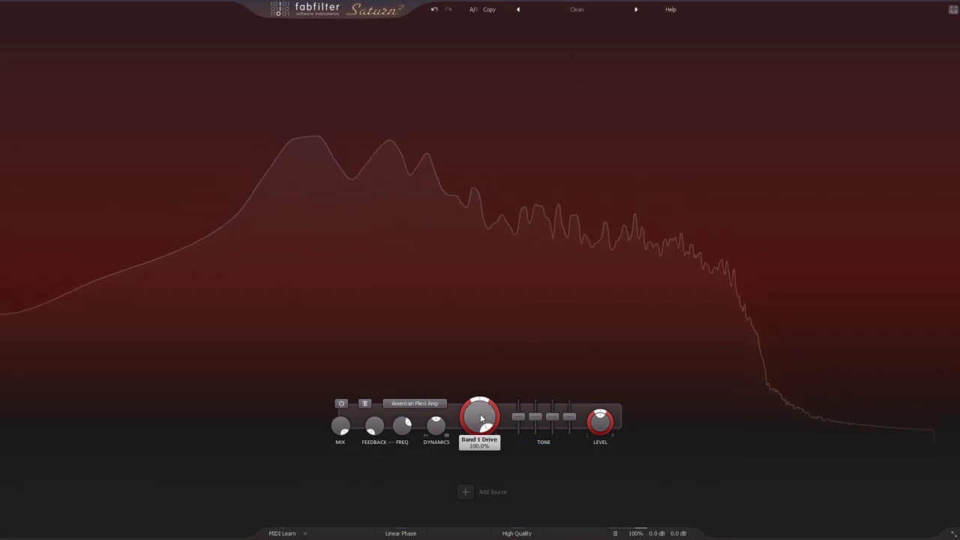
mouse_move(480, 423)
mouse_down()
mouse_move(481, 484)
mouse_move(478, 437)
mouse_up()
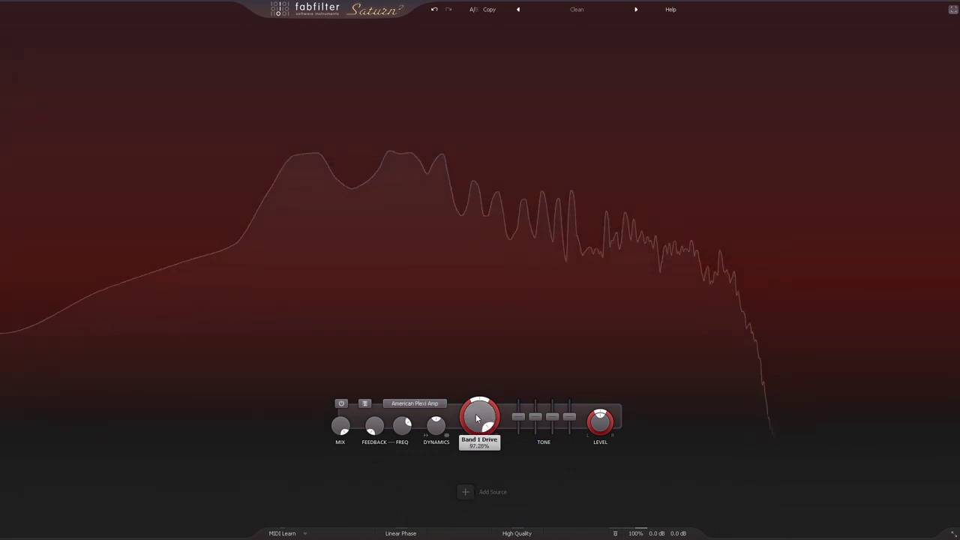
Switch to British Rock Amp and lower drive to about 63%.
click(415, 404)
mouse_move(417, 441)
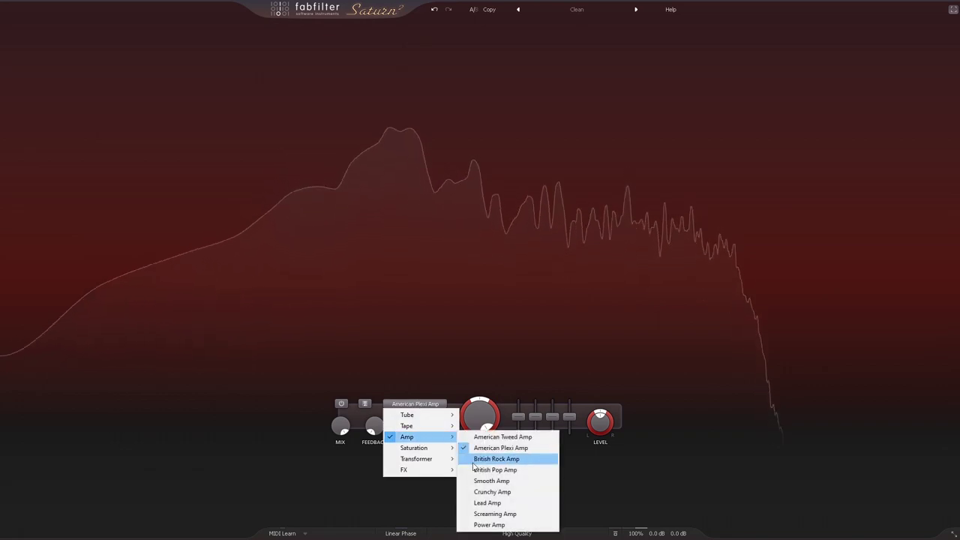
click(496, 459)
double_click(485, 429)
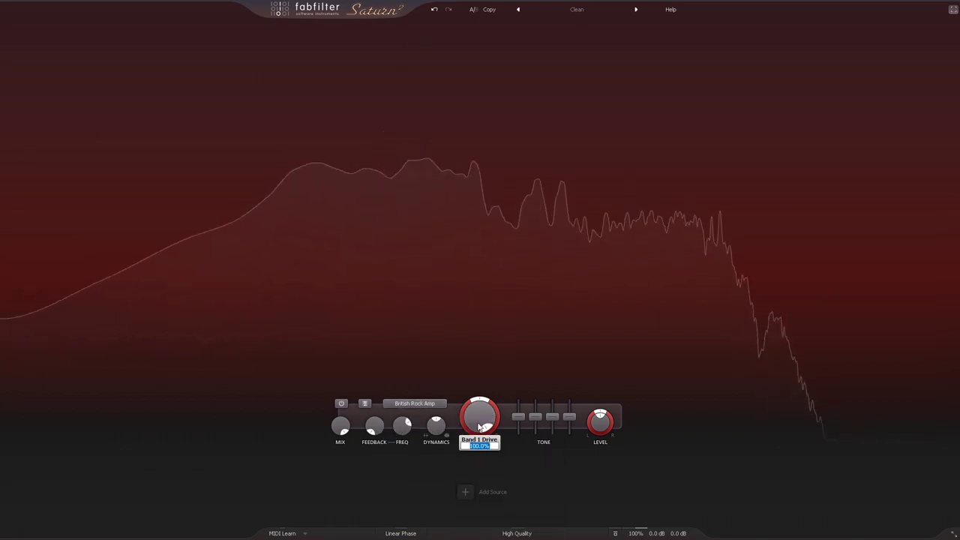
key(Escape)
drag(480, 418, 470, 466)
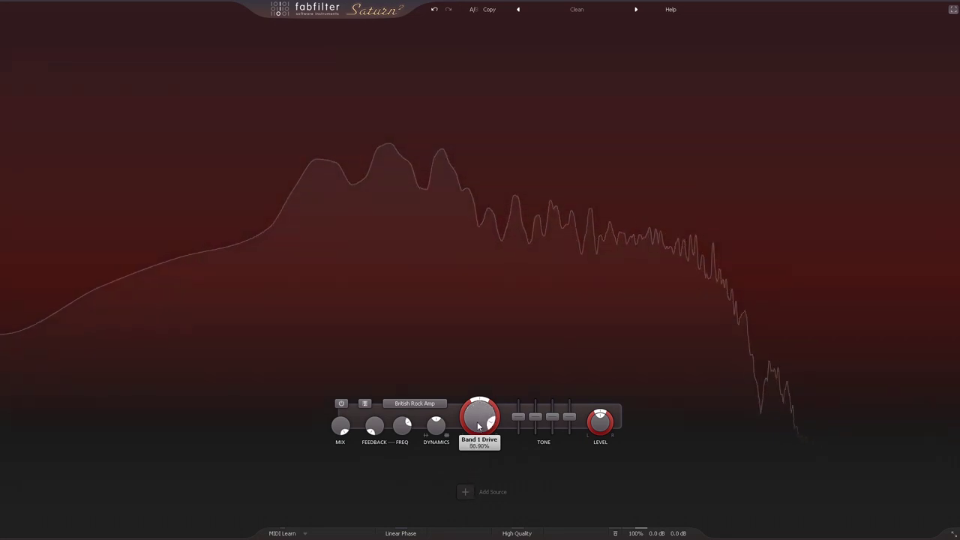
Settle on British Pop Amp, lowering drive from about 92%.
click(414, 403)
mouse_move(431, 436)
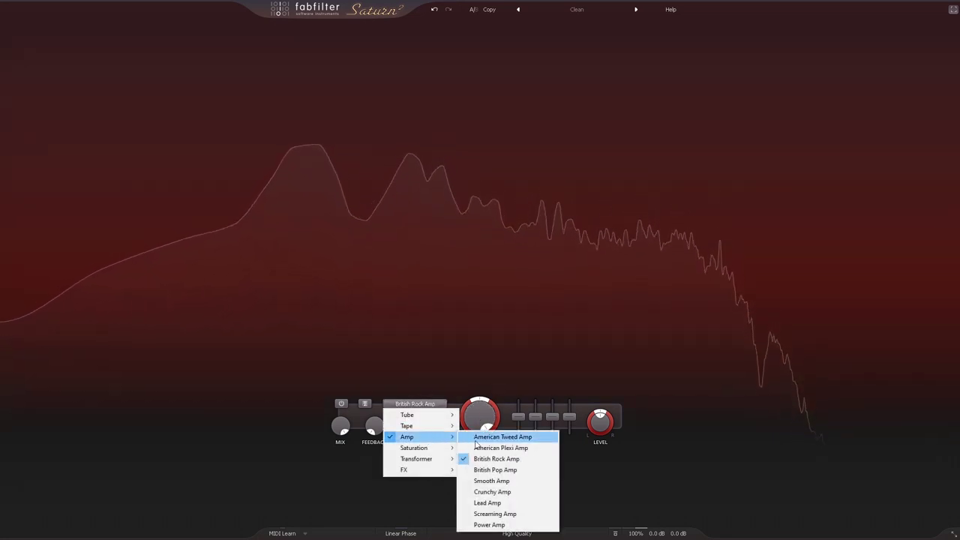
click(495, 469)
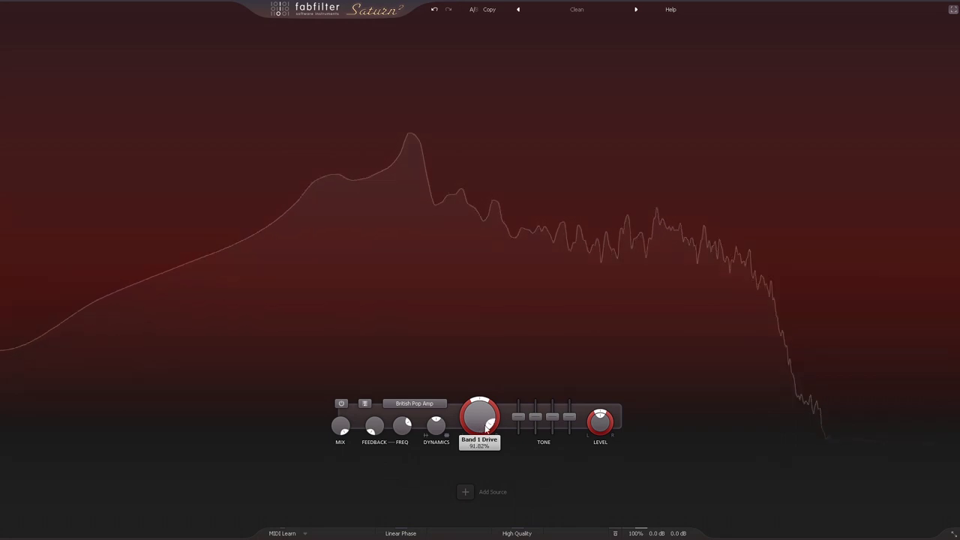
drag(486, 428, 468, 343)
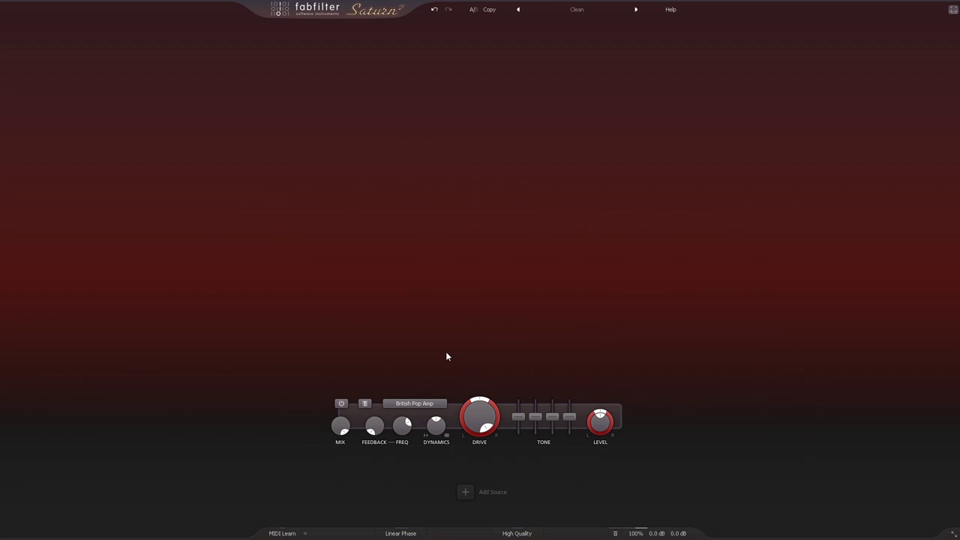
Try Subtle Transformer and Gentle Transformer, ending on Warm Transformer.
click(420, 403)
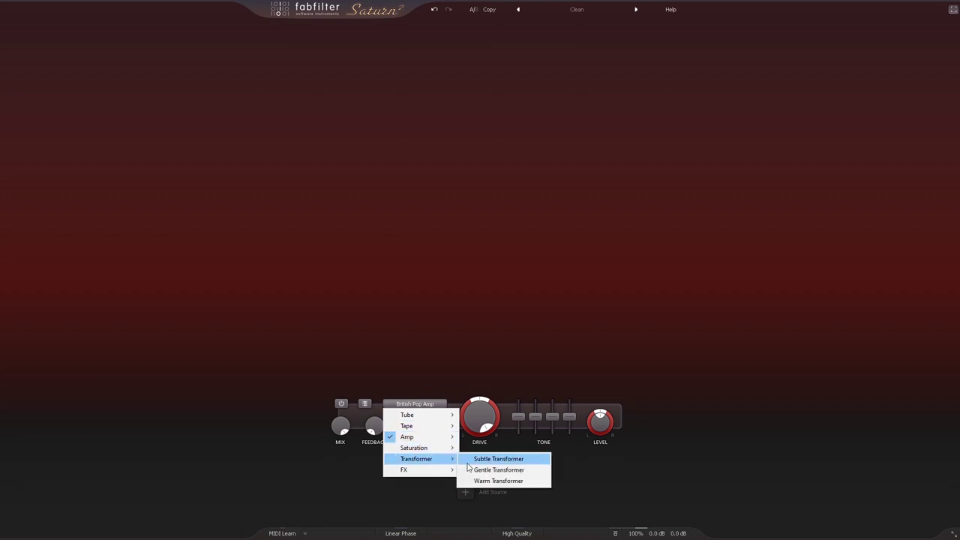
click(499, 459)
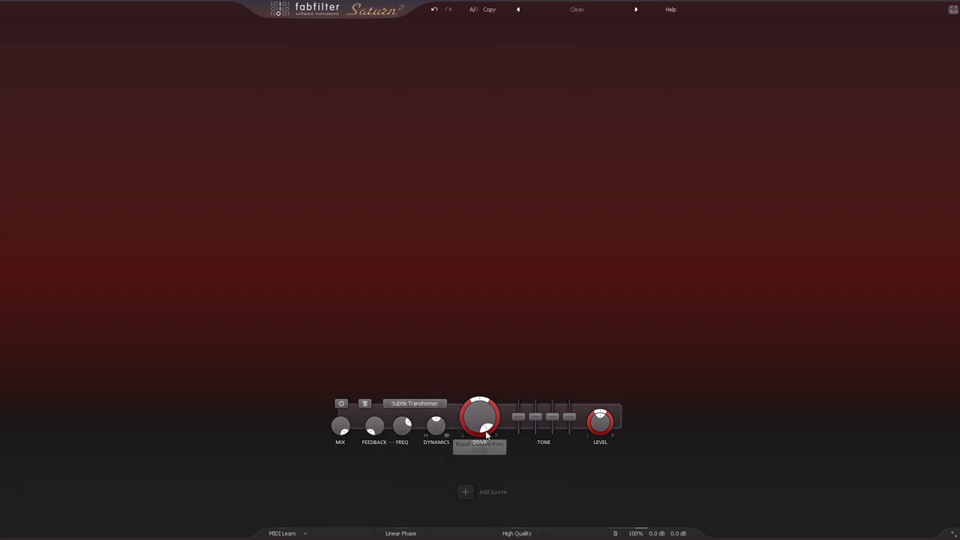
click(435, 403)
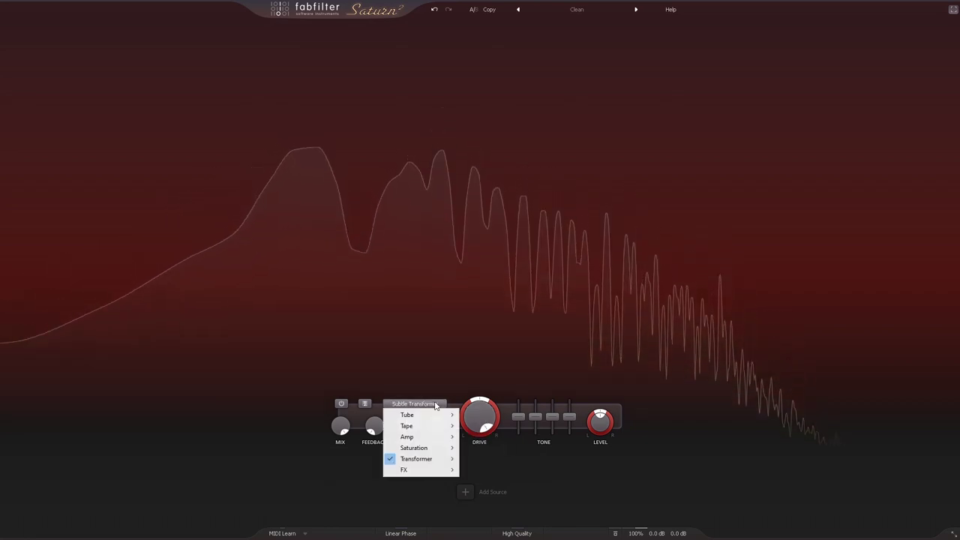
mouse_move(431, 459)
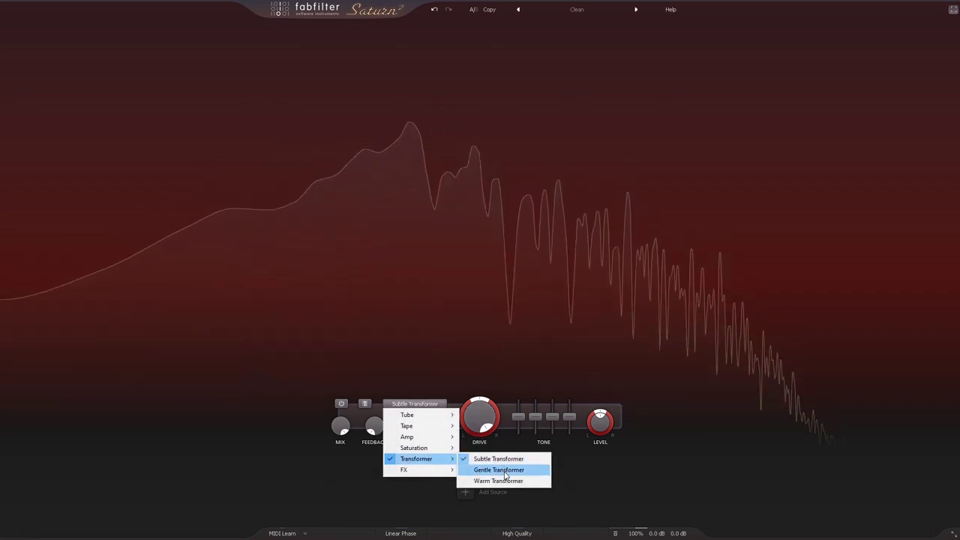
click(505, 470)
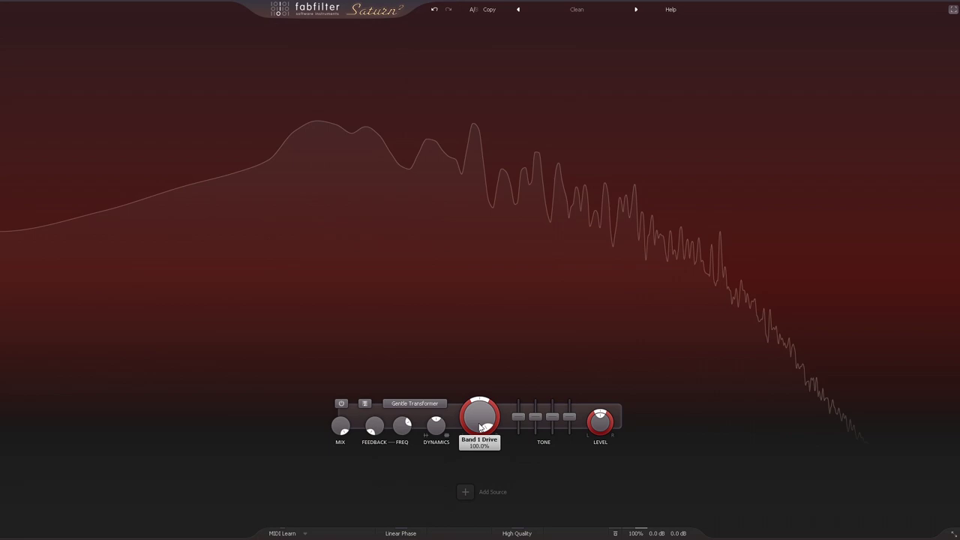
click(414, 404)
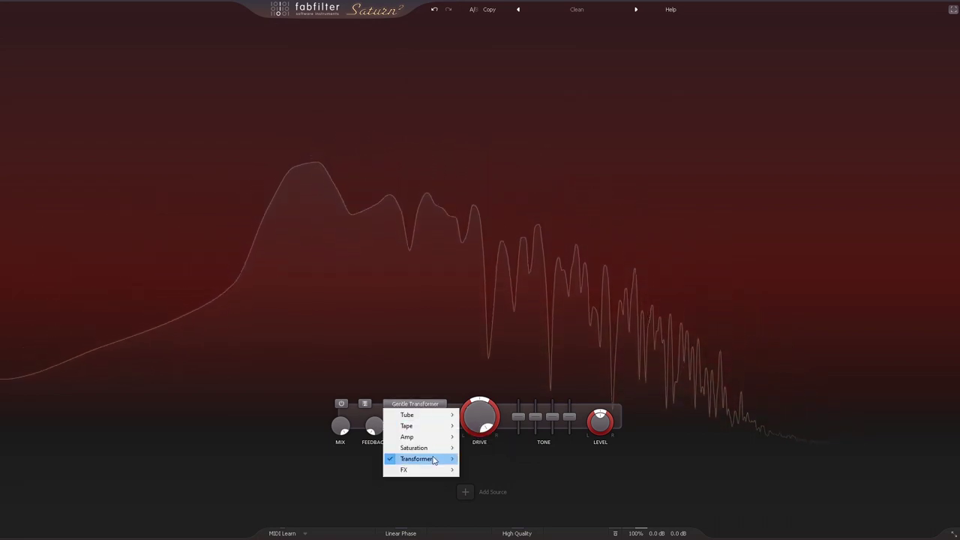
mouse_move(420, 459)
click(489, 480)
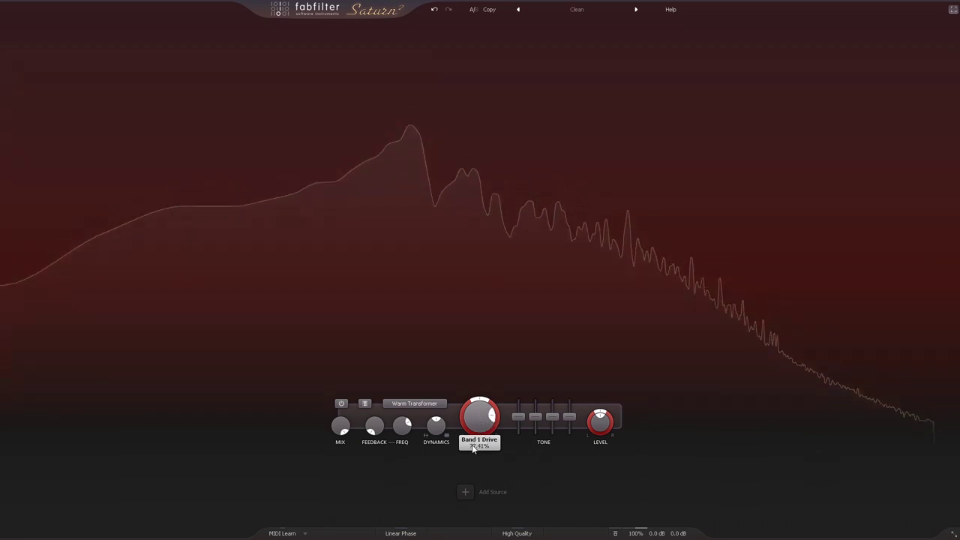
Choose the Breakdown style, reset Drive to 0%, then raise it to about 45%.
click(414, 404)
mouse_move(423, 469)
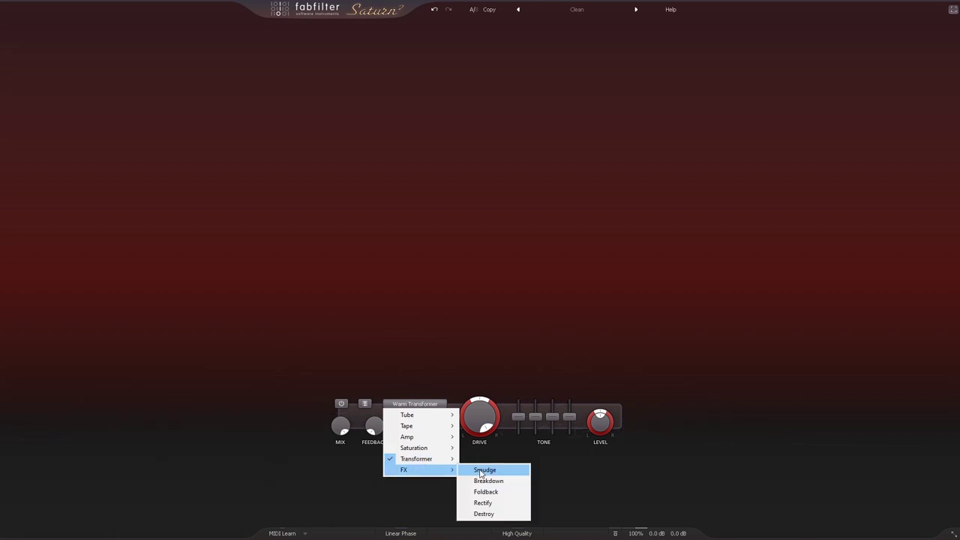
click(486, 480)
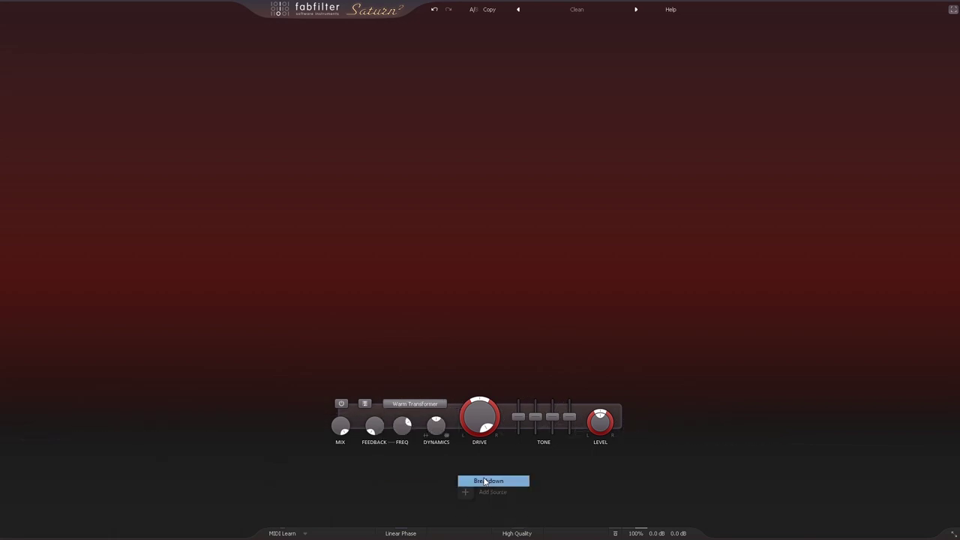
double_click(484, 415)
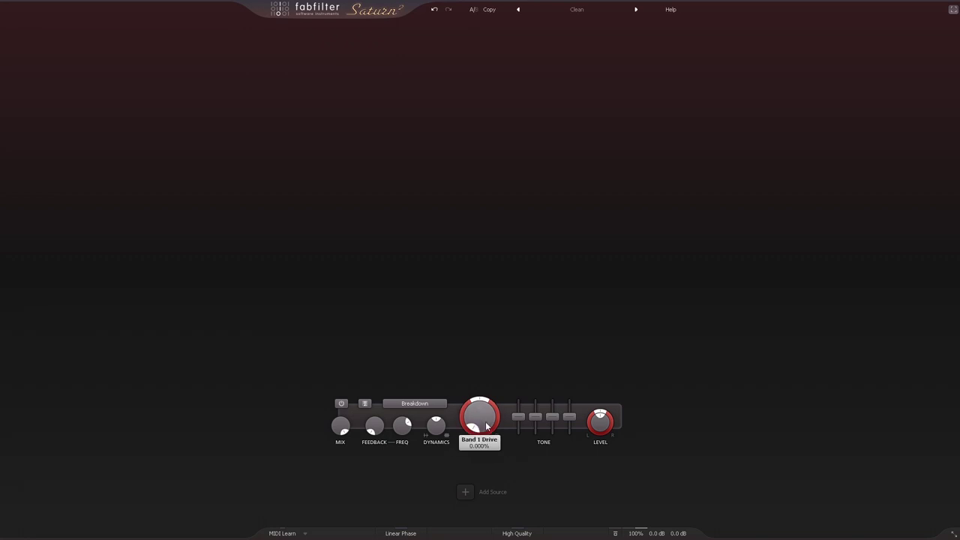
drag(485, 426, 484, 351)
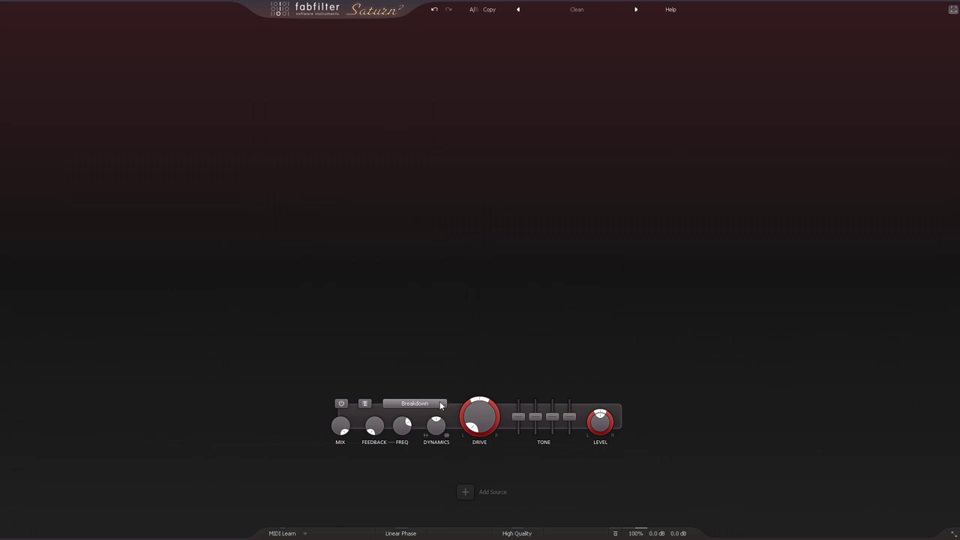
drag(479, 415, 481, 378)
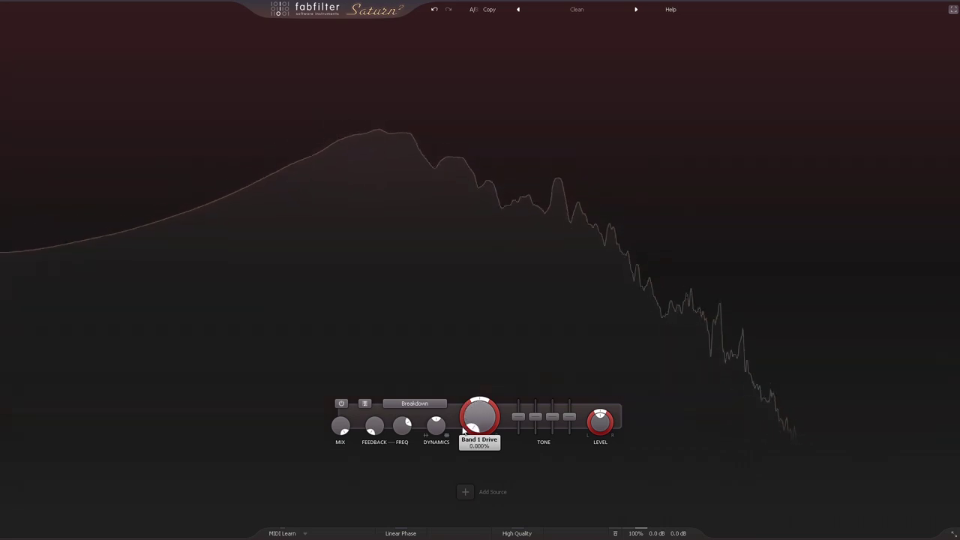
Choose the Foldback style, push Drive to 100%, then bring it back to about half.
click(412, 405)
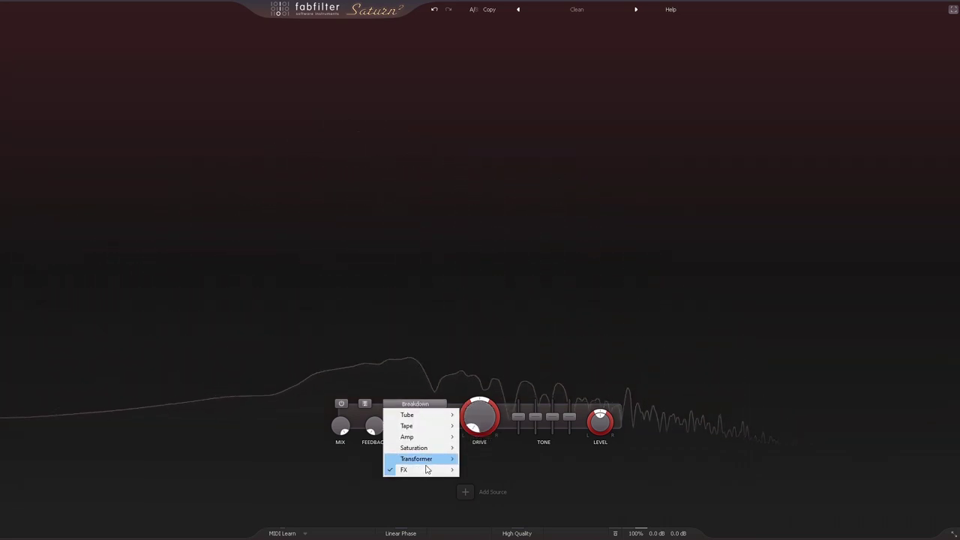
mouse_move(427, 469)
click(486, 491)
drag(480, 416, 491, 324)
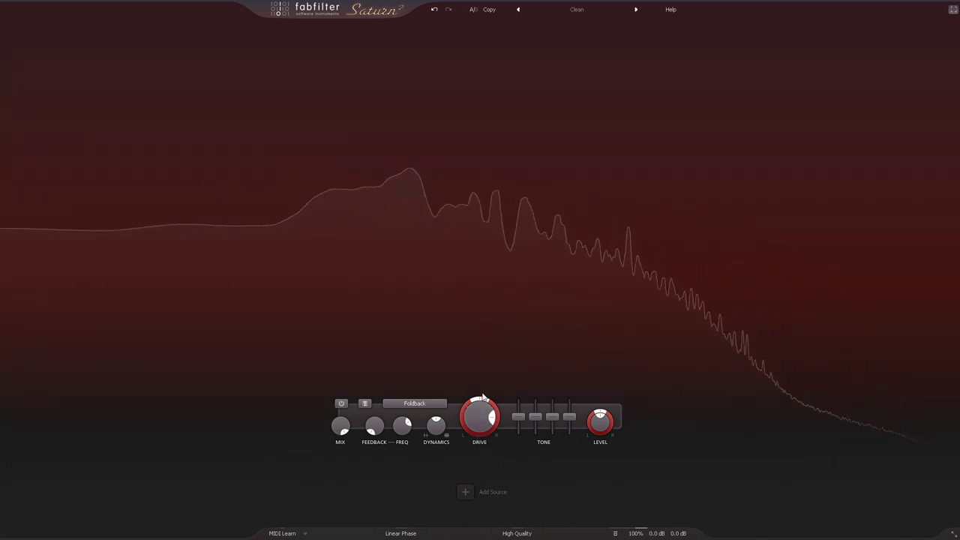
drag(480, 424, 471, 491)
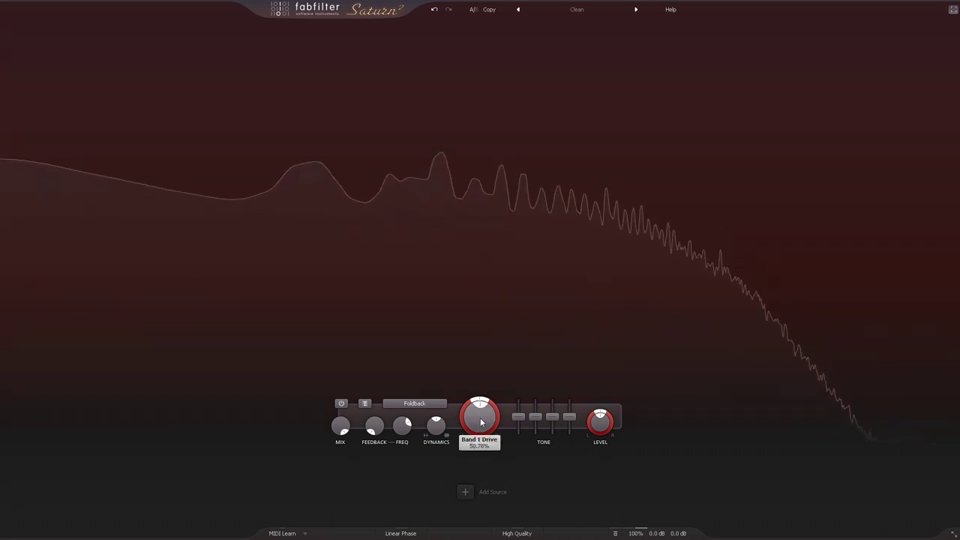
drag(475, 451, 475, 462)
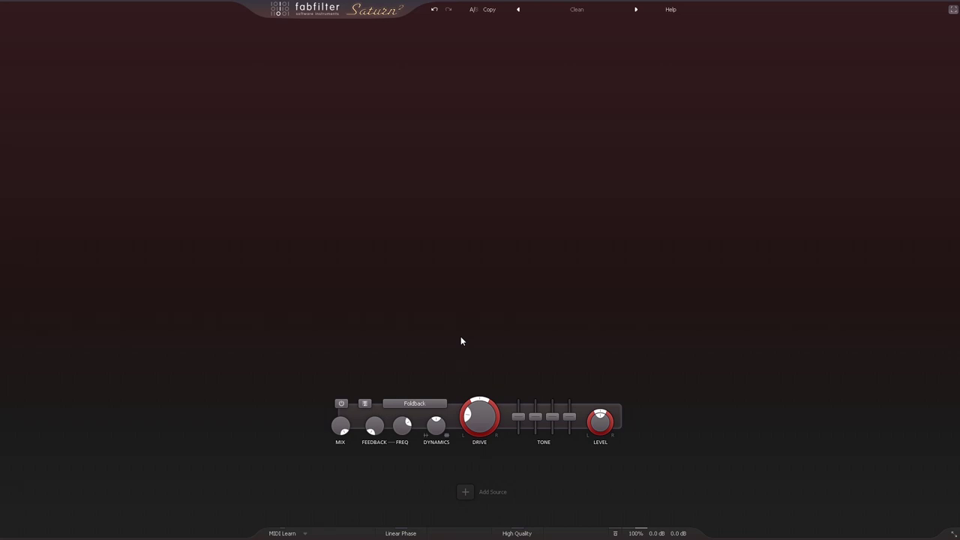
Create EG 1 and XLFO 1 from the list of new modulation sources.
click(462, 492)
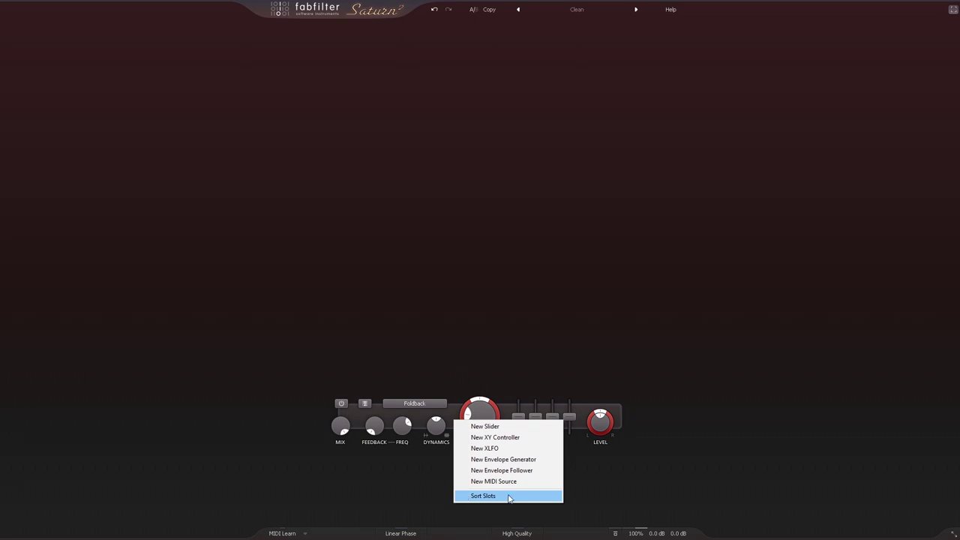
click(529, 460)
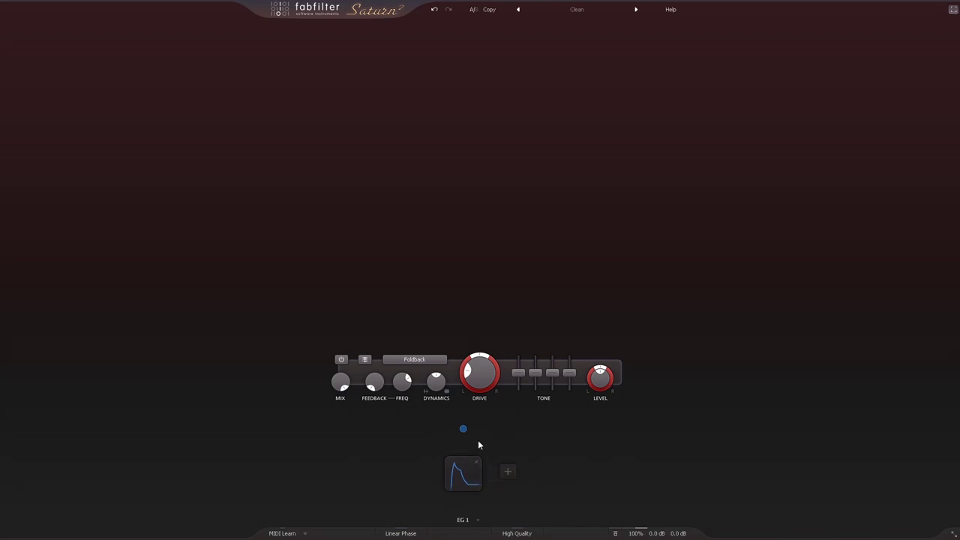
click(507, 471)
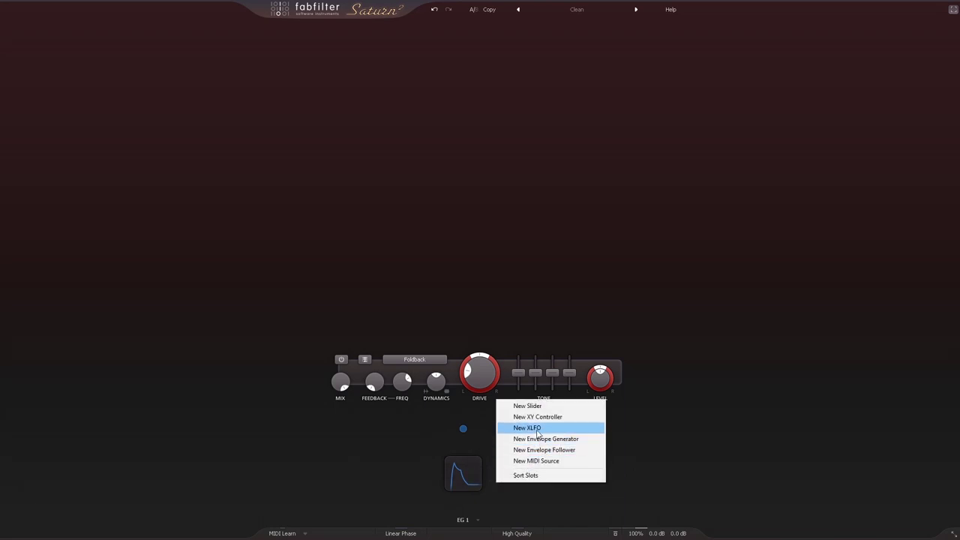
click(537, 431)
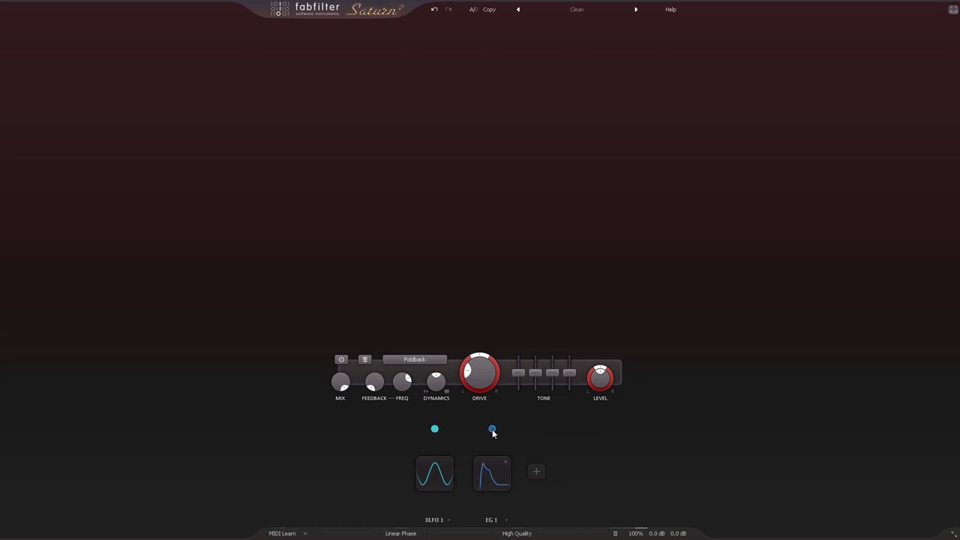
Route EG 1 to Band 1 Drive and stretch its attack to 3.000 sec with a straighter curve.
drag(492, 429, 546, 373)
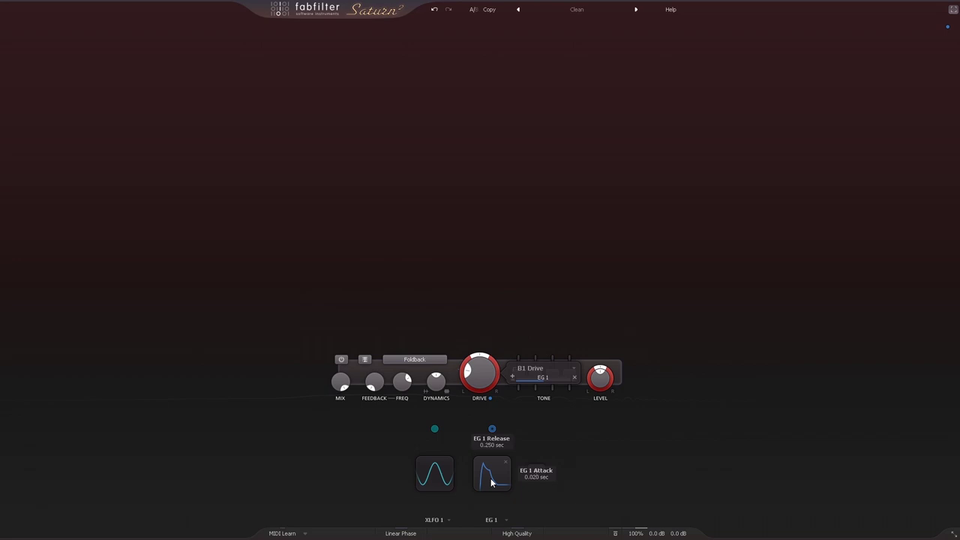
mouse_move(491, 483)
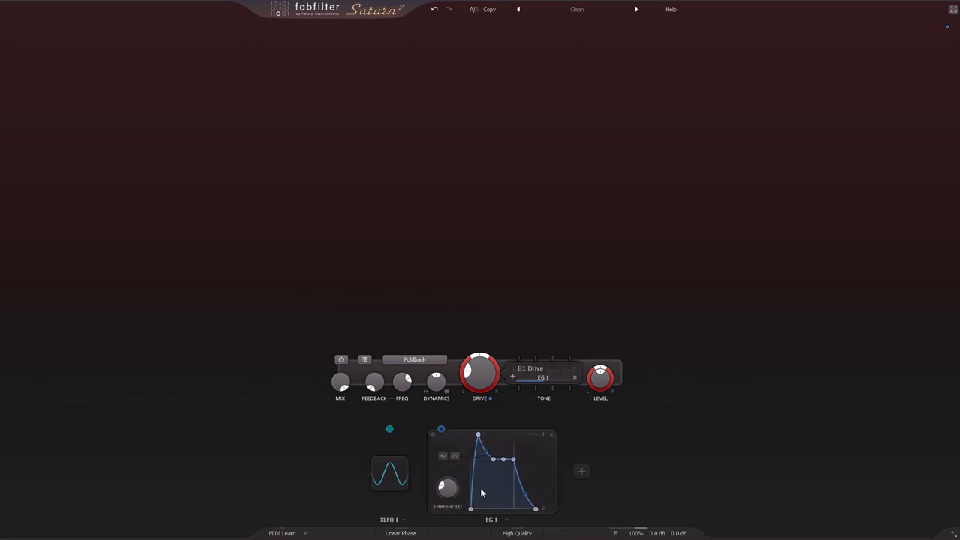
mouse_move(389, 477)
mouse_move(491, 455)
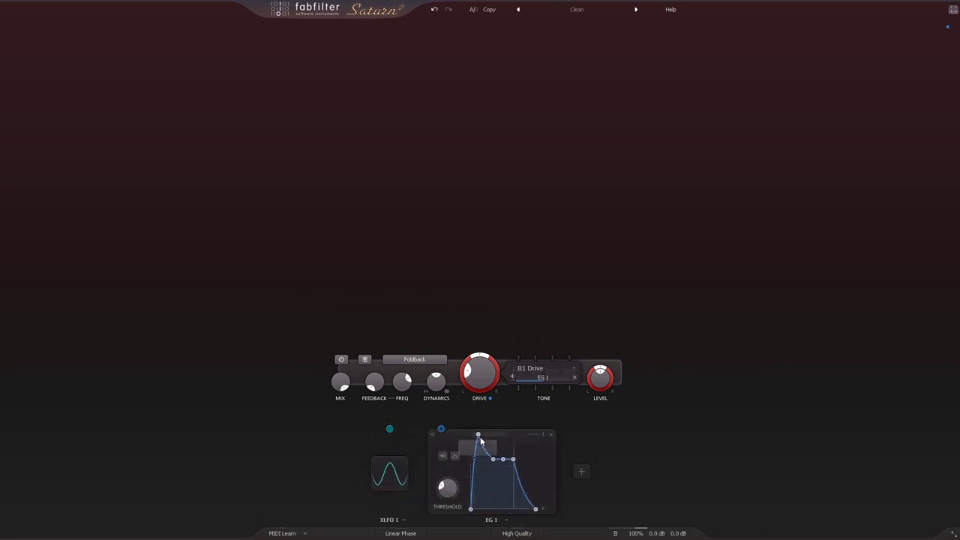
mouse_move(477, 460)
mouse_down()
mouse_move(475, 443)
mouse_move(480, 469)
mouse_up()
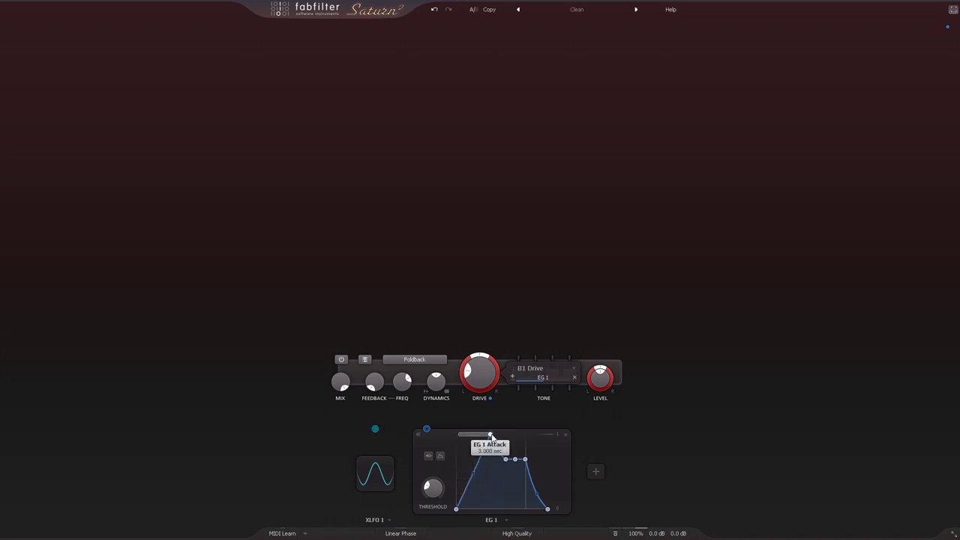
drag(489, 435, 486, 466)
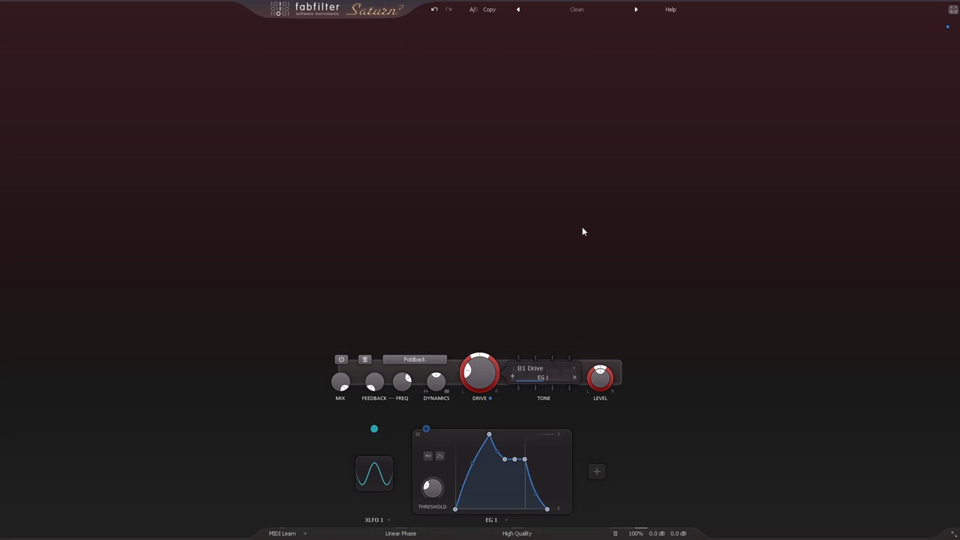
Add a crossover to split into two bands and set EG 1's trigger input to Band 1.
click(487, 28)
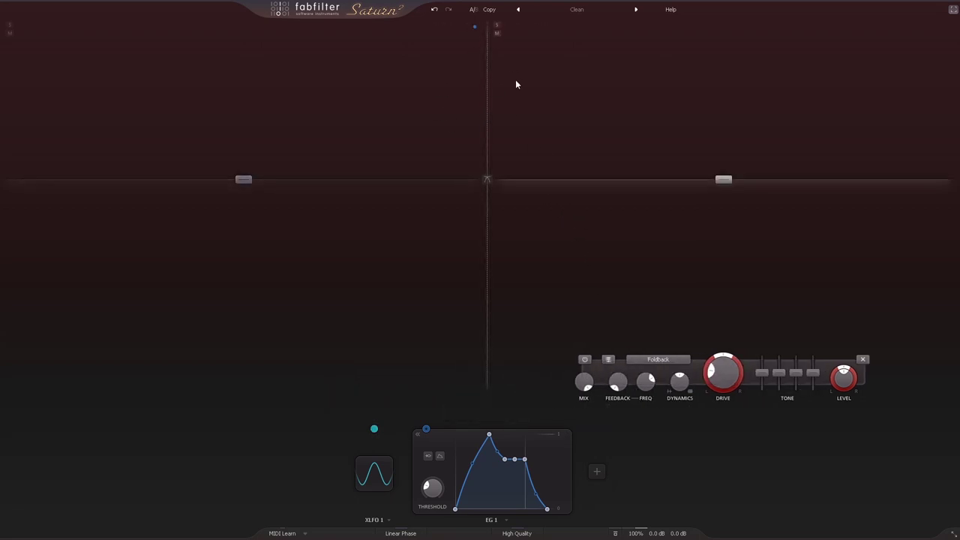
click(428, 456)
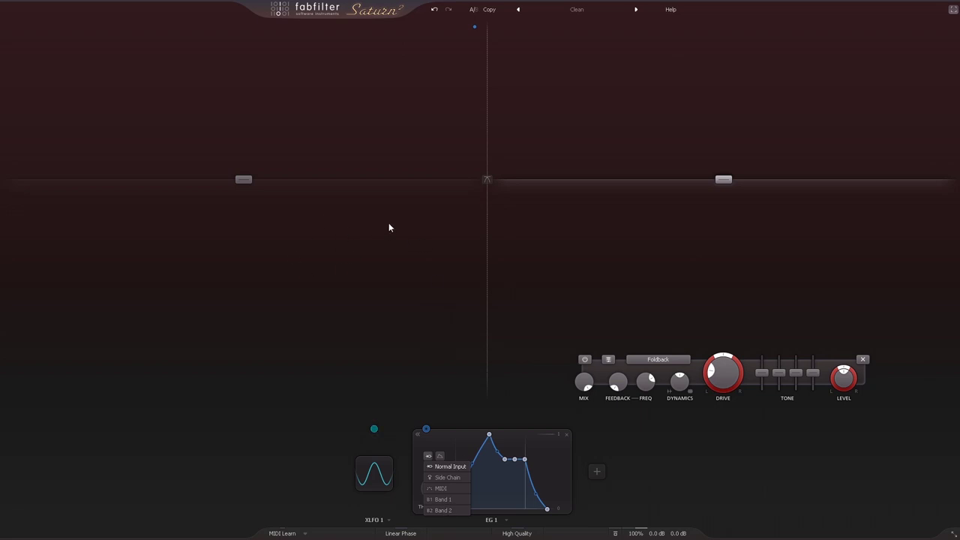
click(440, 501)
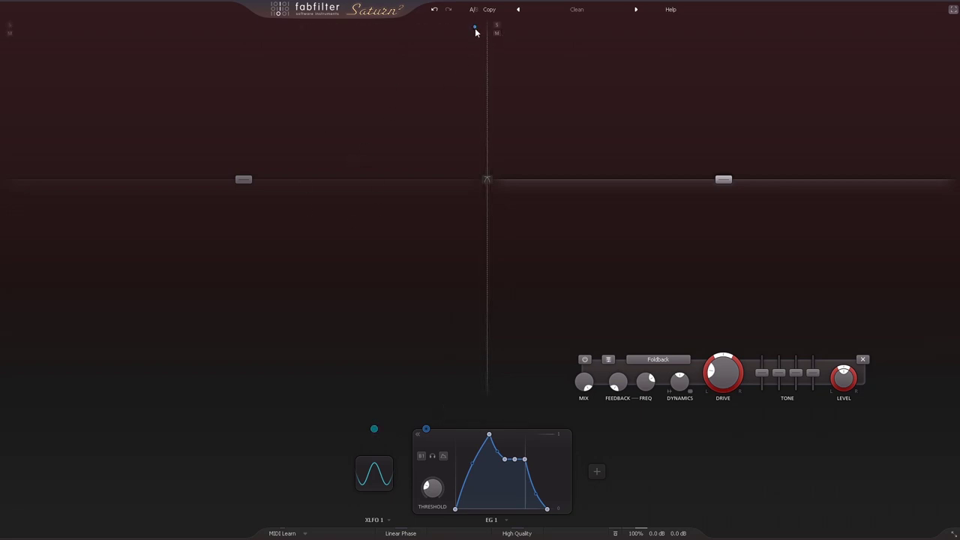
Open the Drive modulation slot's options and close them without changes.
mouse_move(475, 26)
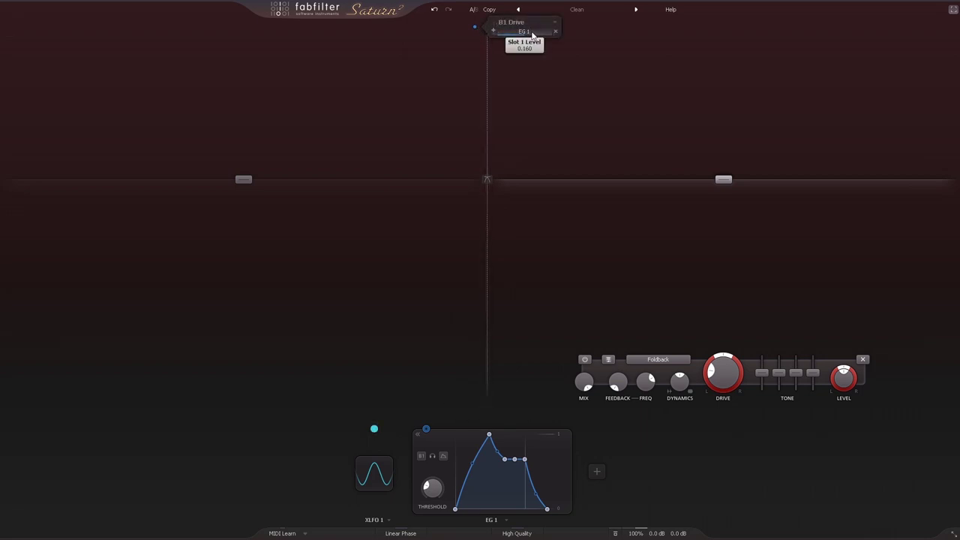
mouse_move(312, 328)
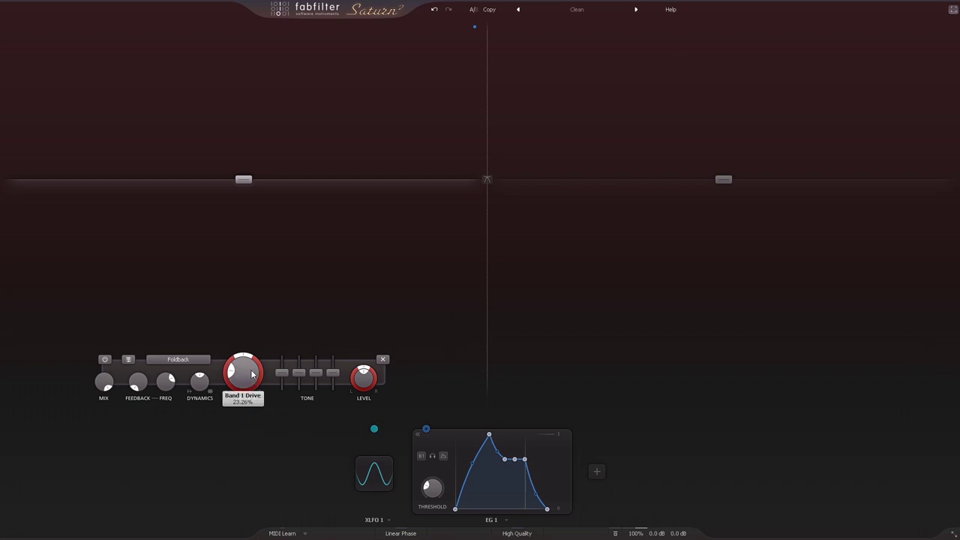
mouse_move(252, 373)
mouse_move(309, 383)
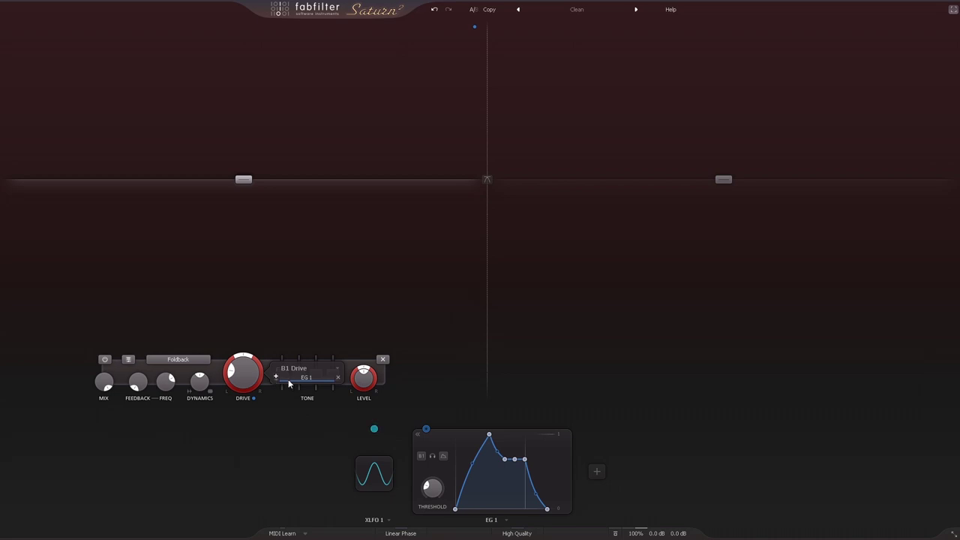
click(338, 373)
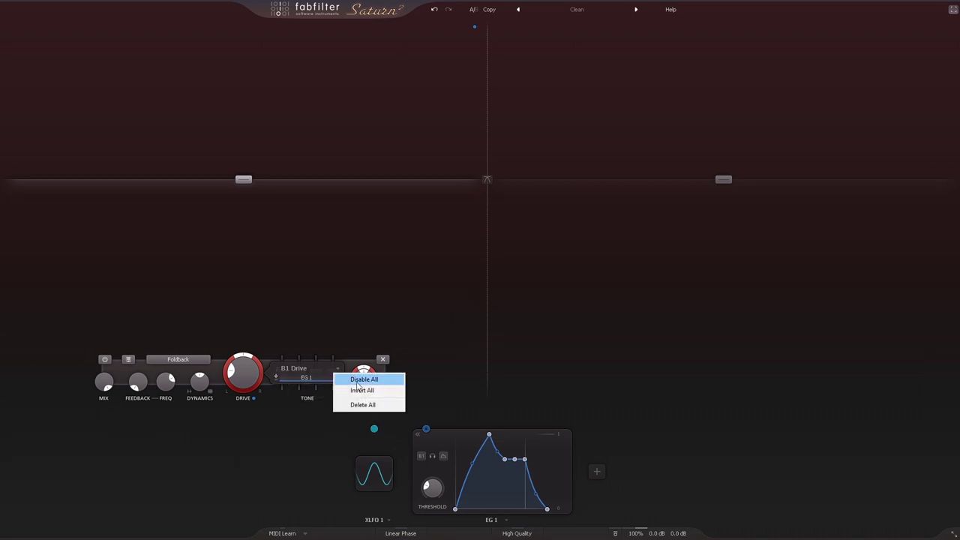
click(312, 371)
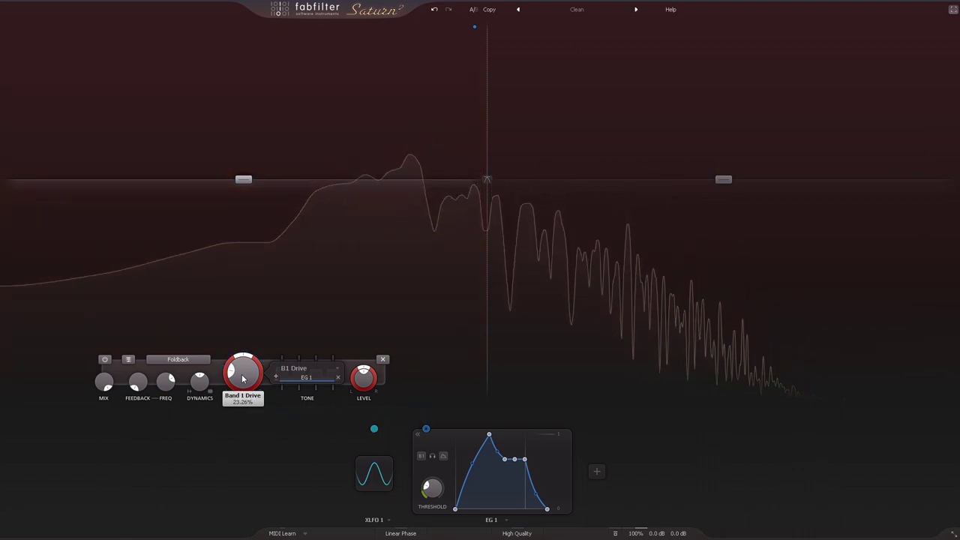
Change band 1's distortion style to Amp > American Tweed Amp.
click(178, 359)
mouse_move(205, 392)
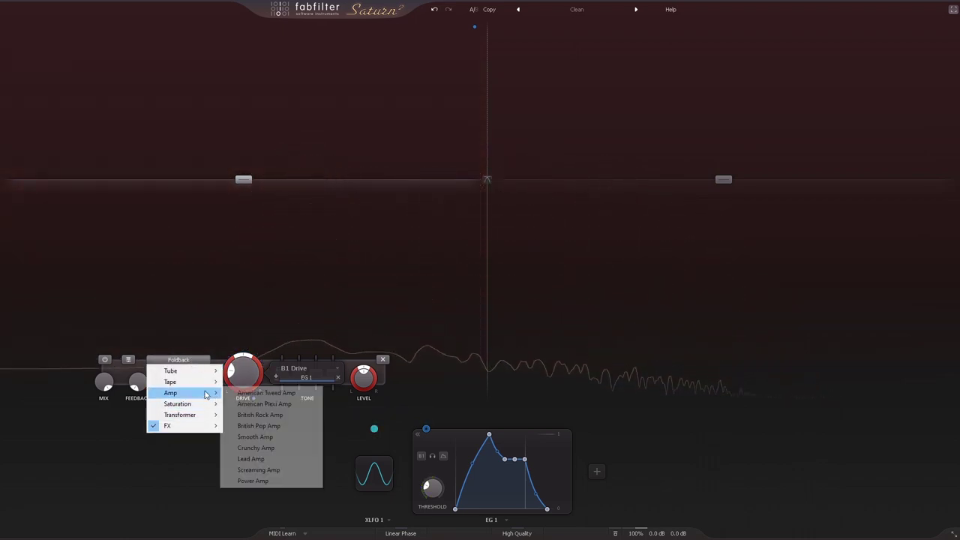
click(262, 392)
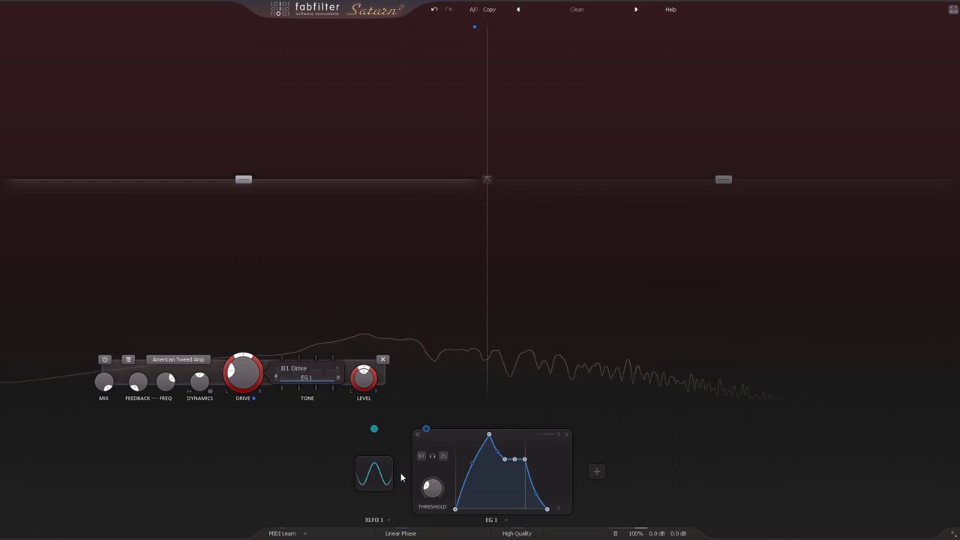
Route XLFO 1 to Band 1 Drive and adjust its modulation depth.
mouse_move(361, 457)
drag(373, 428, 244, 371)
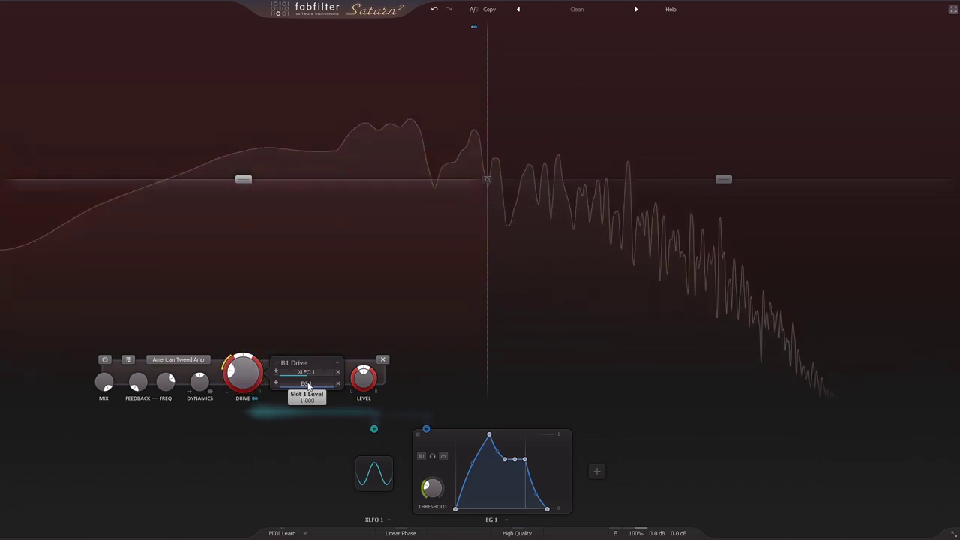
drag(313, 378, 321, 372)
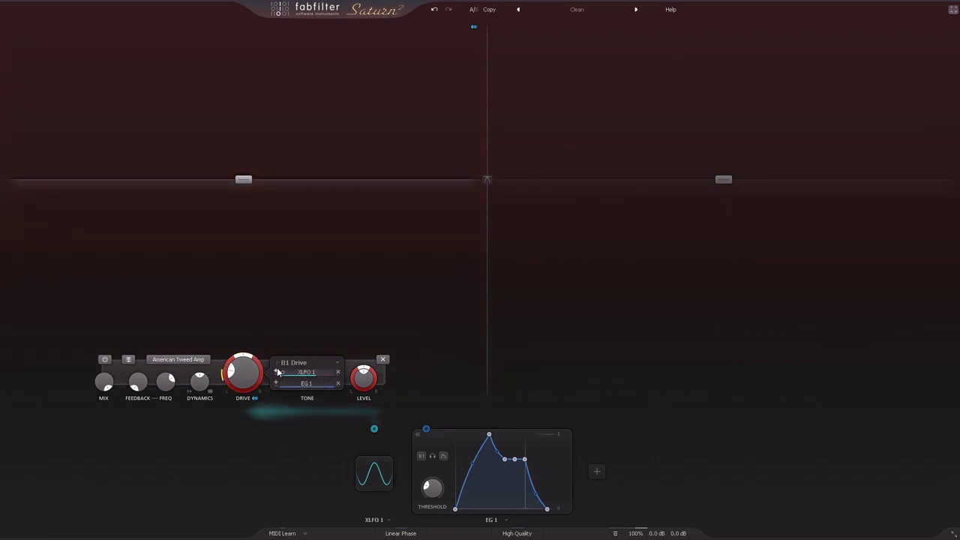
Remove XLFO 1 from Drive, turn off EG 1's listen mode, and set Neutral Sustain mode.
click(338, 373)
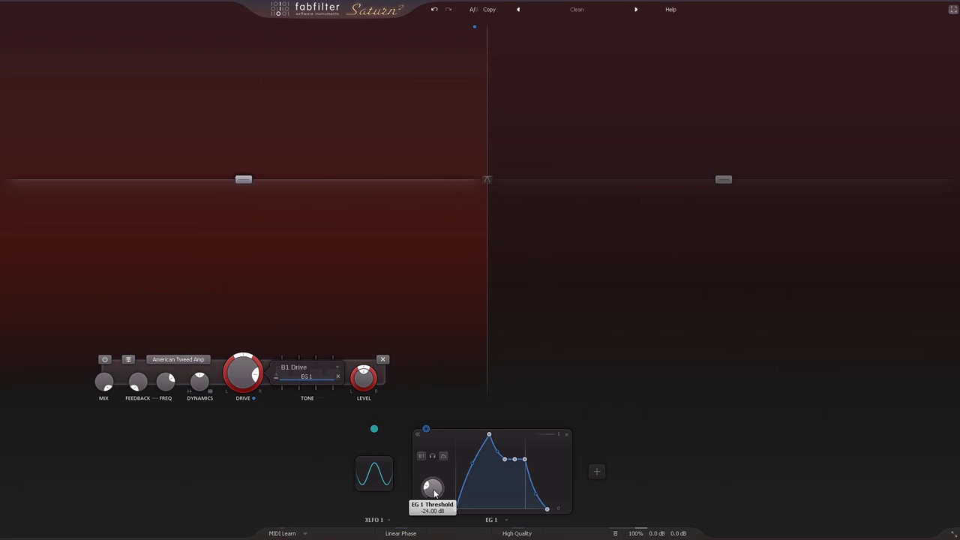
click(433, 457)
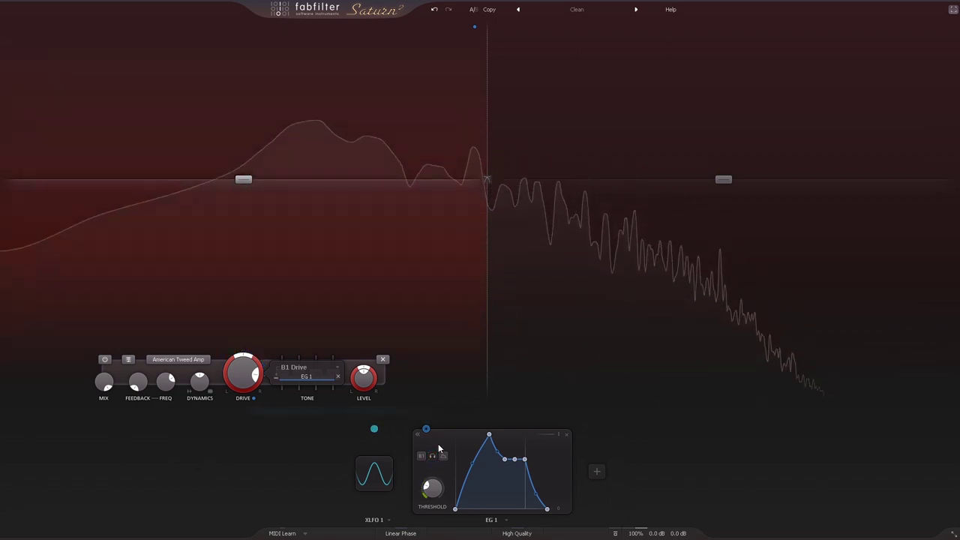
mouse_move(440, 473)
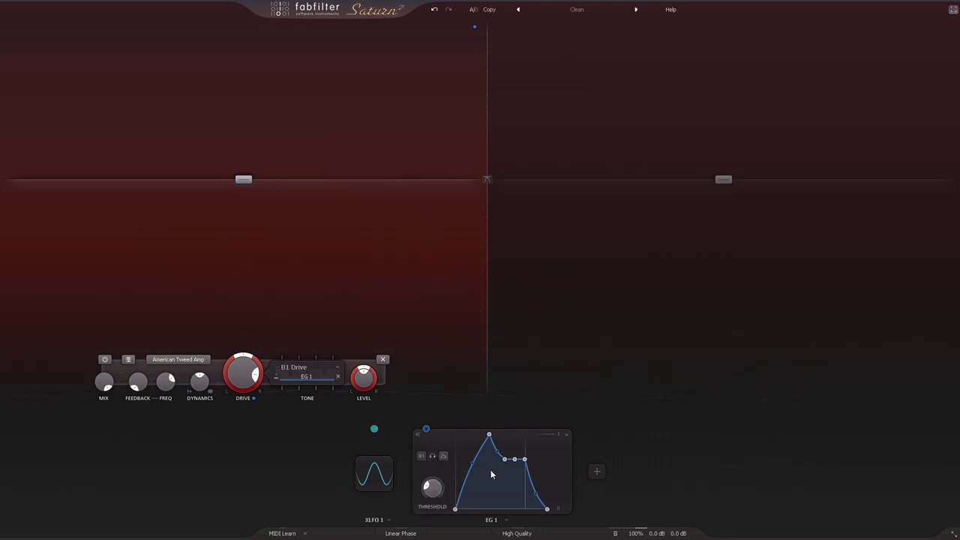
click(444, 457)
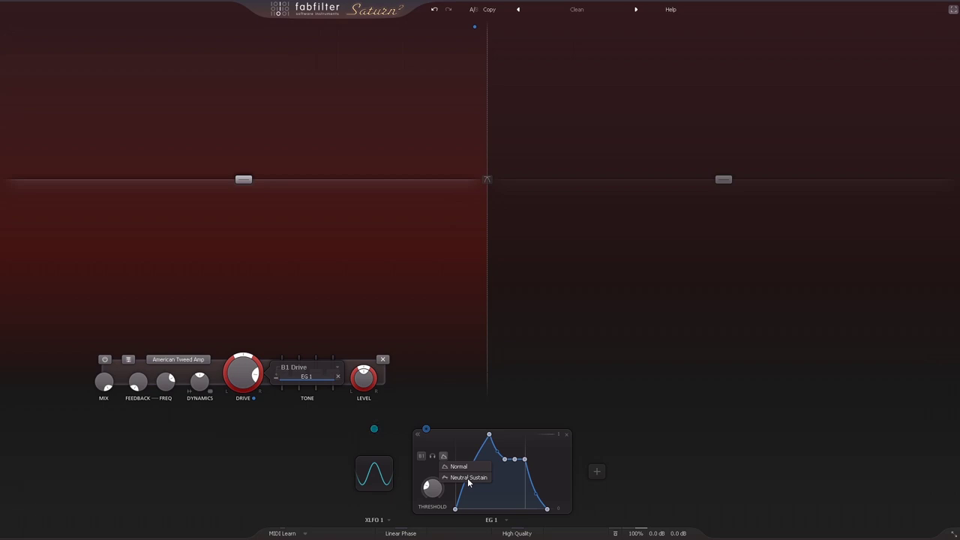
click(468, 478)
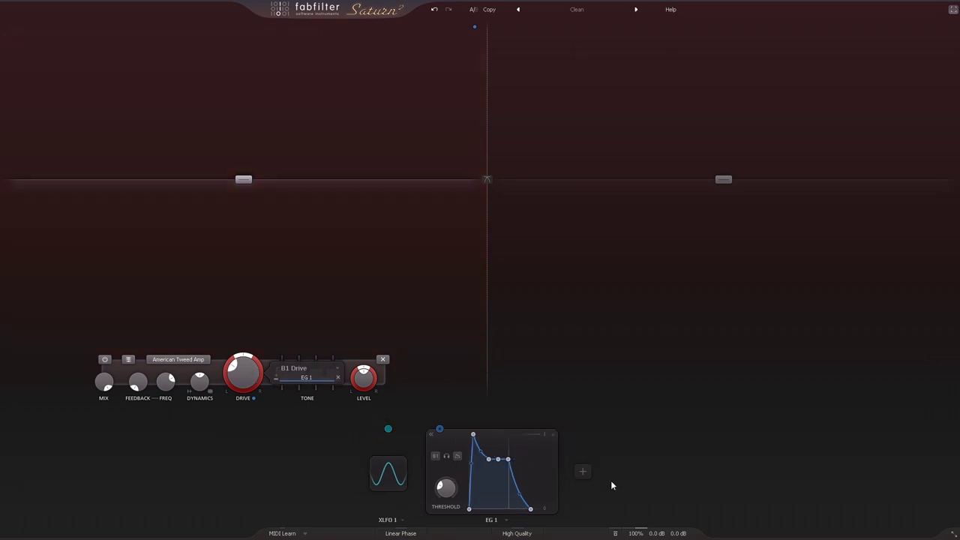
Reload the Clean preset to start over without modulators.
click(583, 472)
click(598, 7)
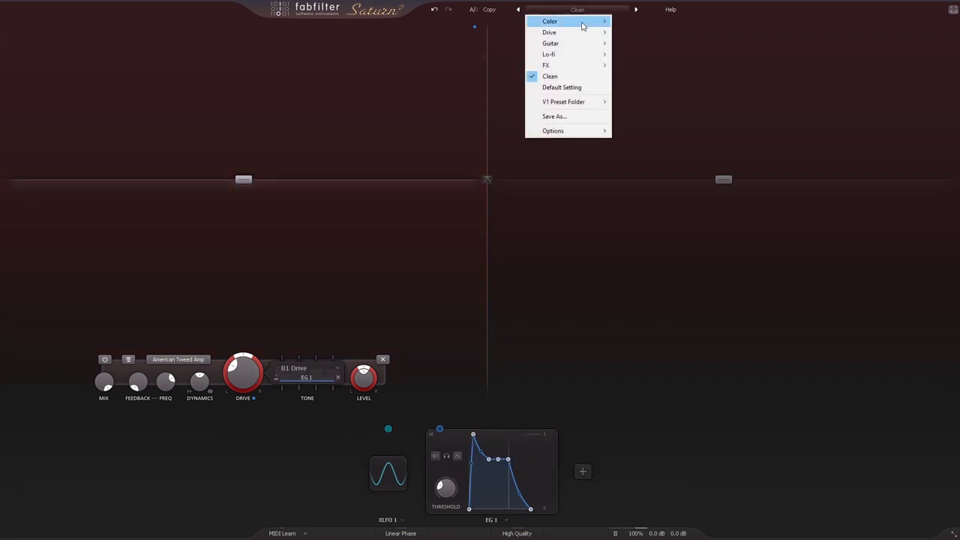
click(570, 76)
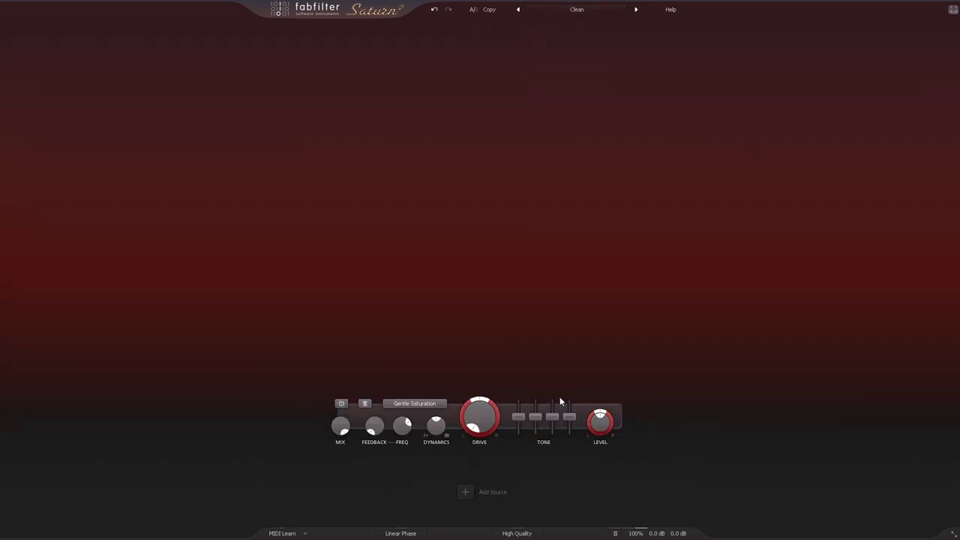
Add envelope follower EF 1 in Transient mode and lengthen its release to 5.000 sec.
click(466, 494)
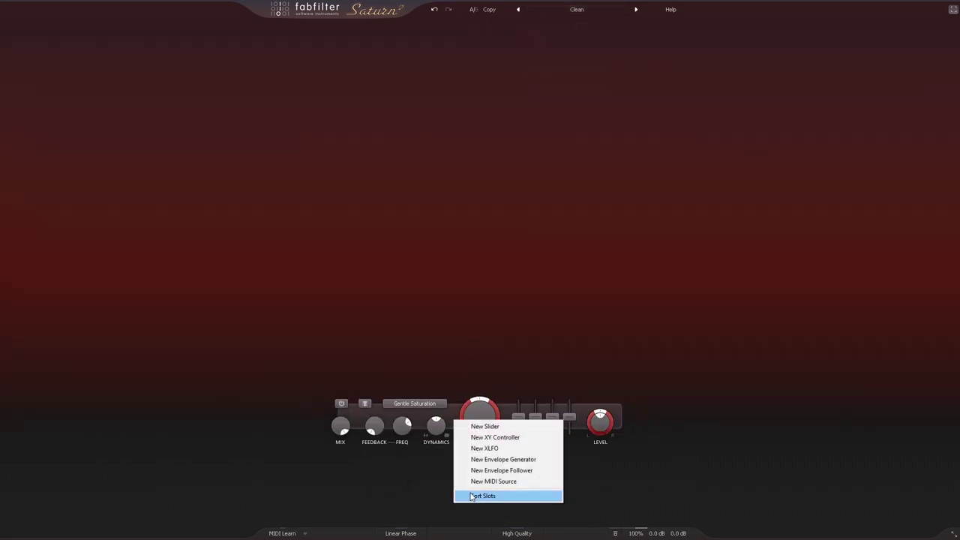
click(501, 470)
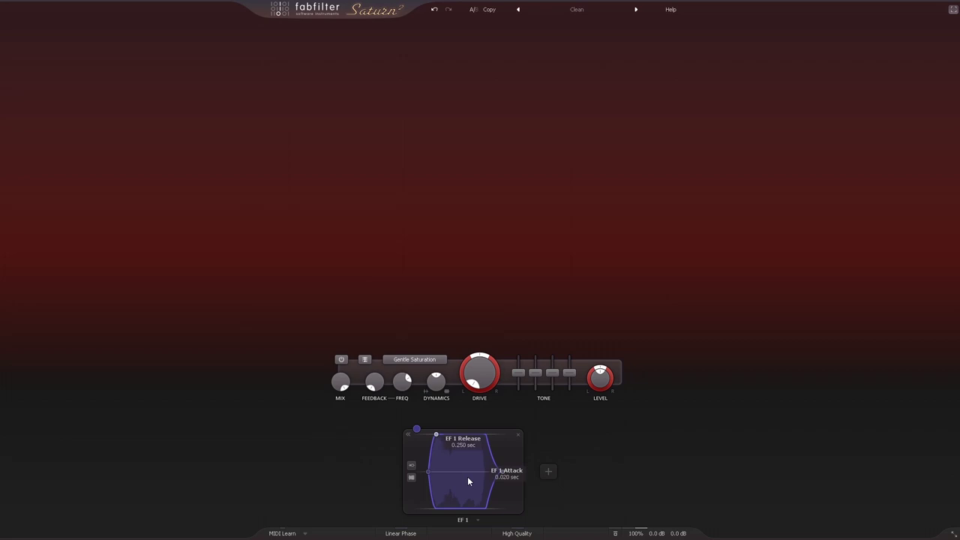
click(412, 466)
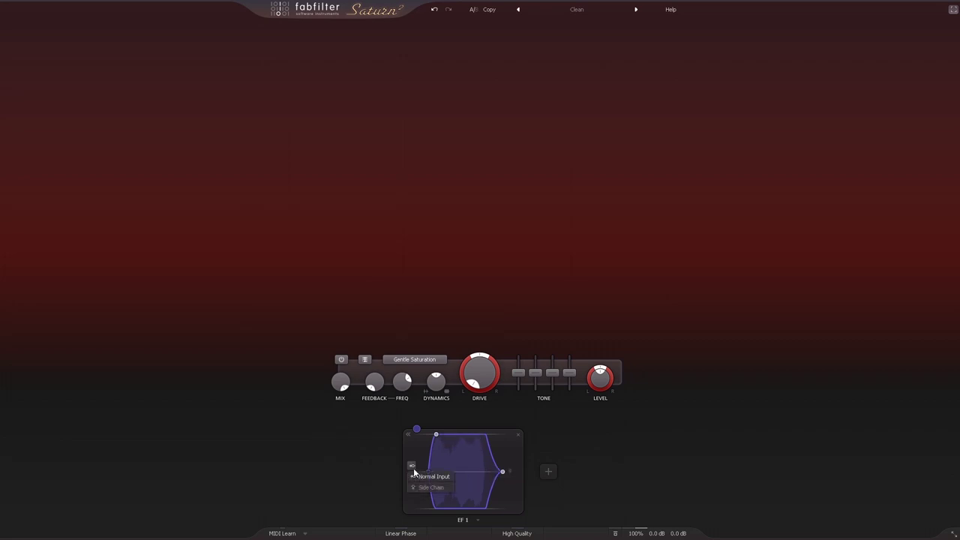
click(421, 476)
click(411, 478)
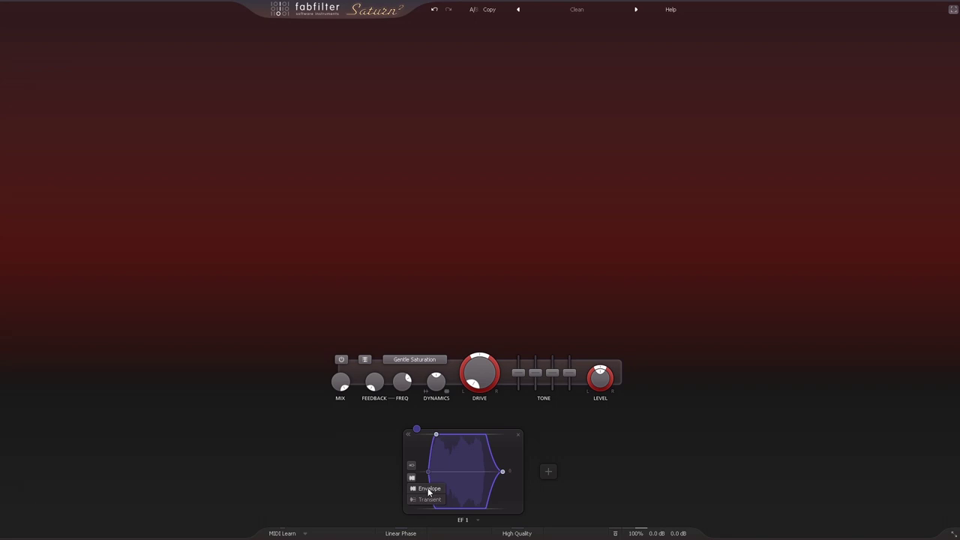
click(435, 500)
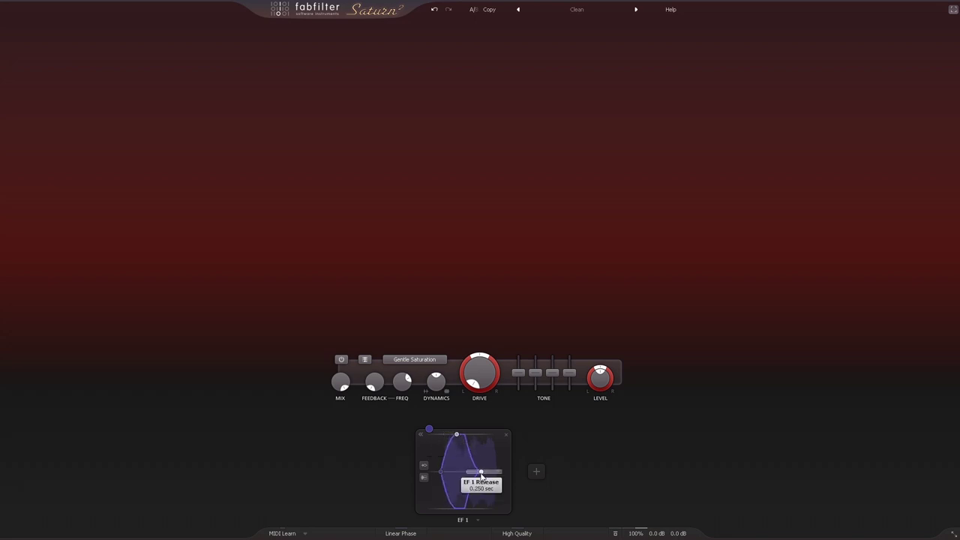
drag(481, 472, 509, 478)
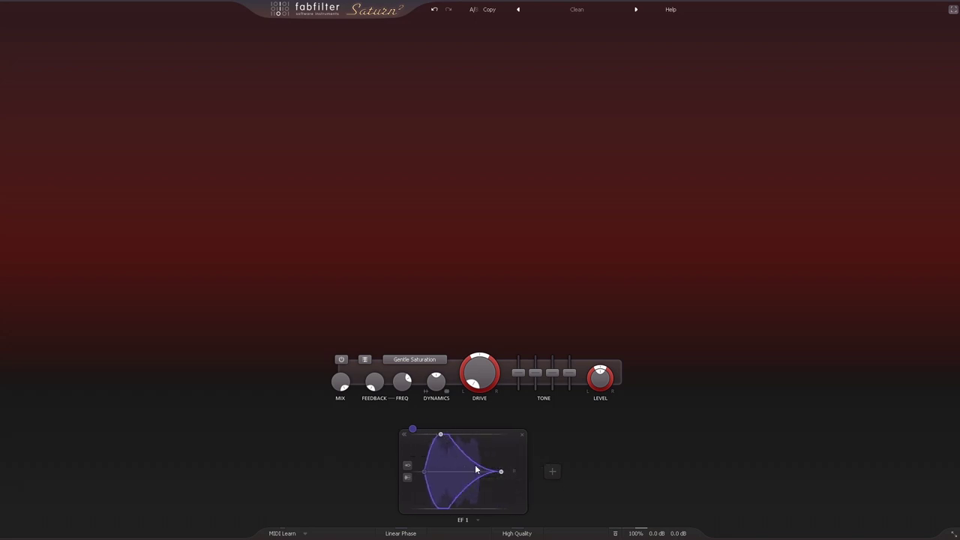
Add a new envelope generator EG 1 and a new XLFO 1.
click(522, 434)
click(507, 470)
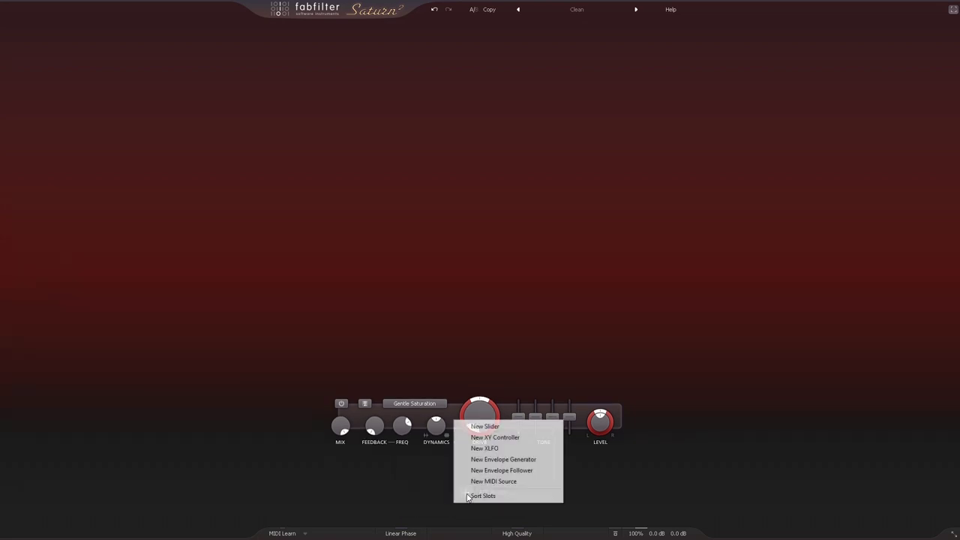
click(515, 460)
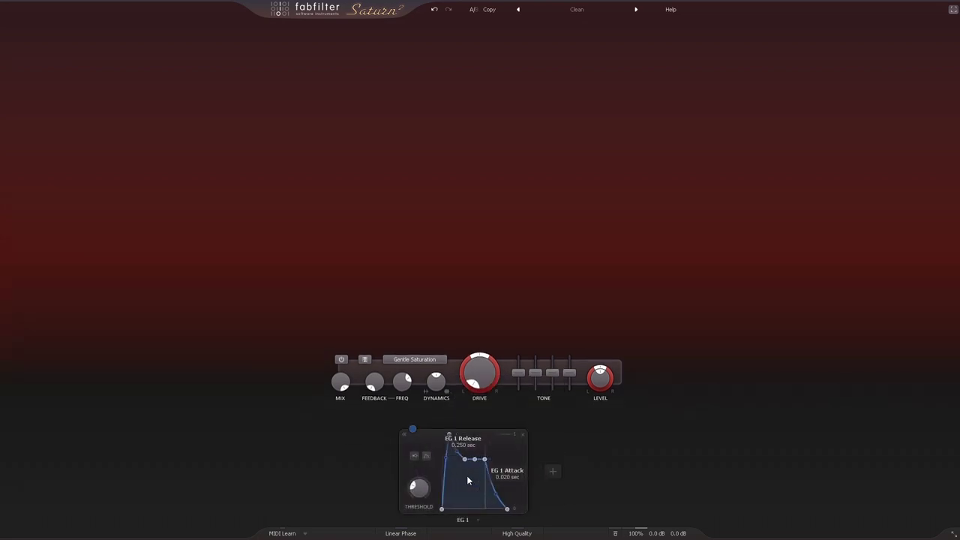
click(553, 473)
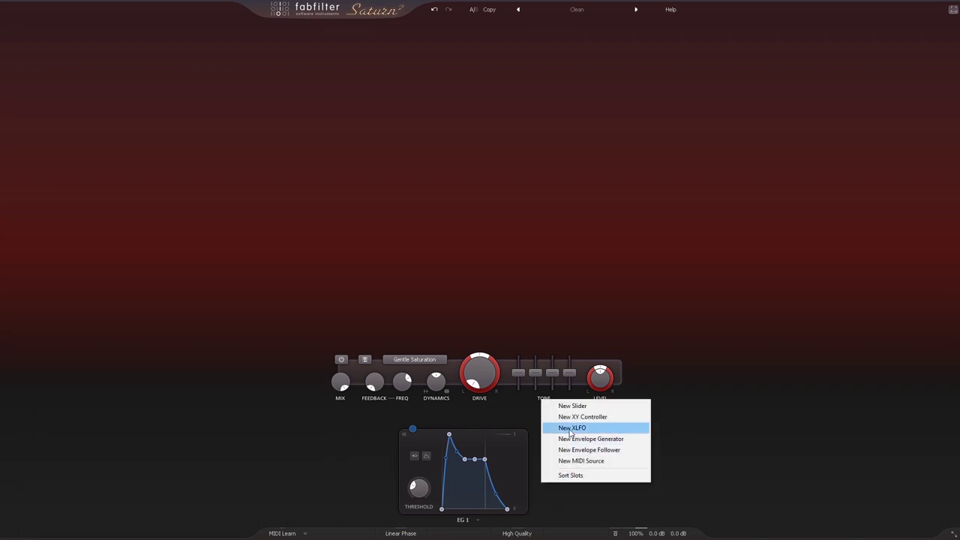
click(568, 428)
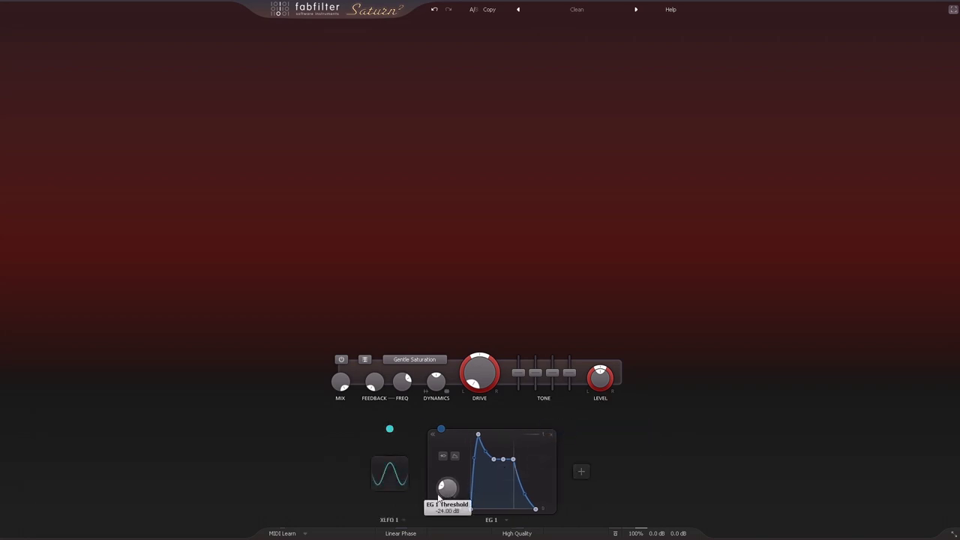
Route XLFO 1 to EG 1's Threshold and EG 1 to band 1 Drive, then start playback.
drag(389, 432, 448, 491)
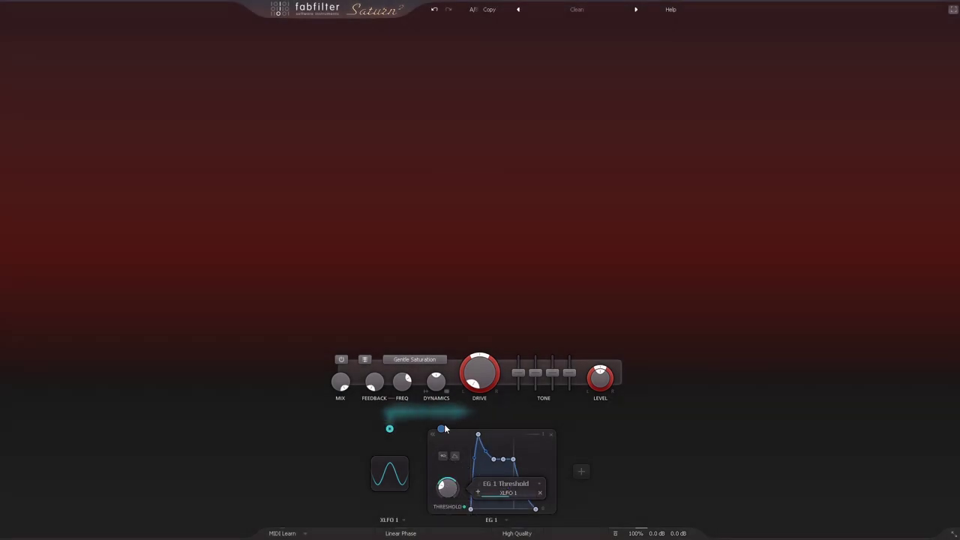
drag(441, 428, 471, 374)
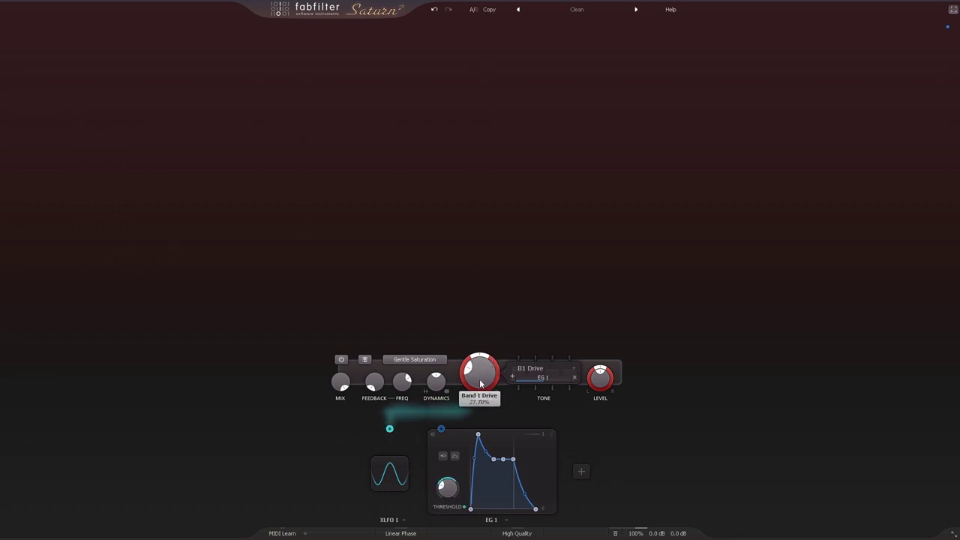
key(space)
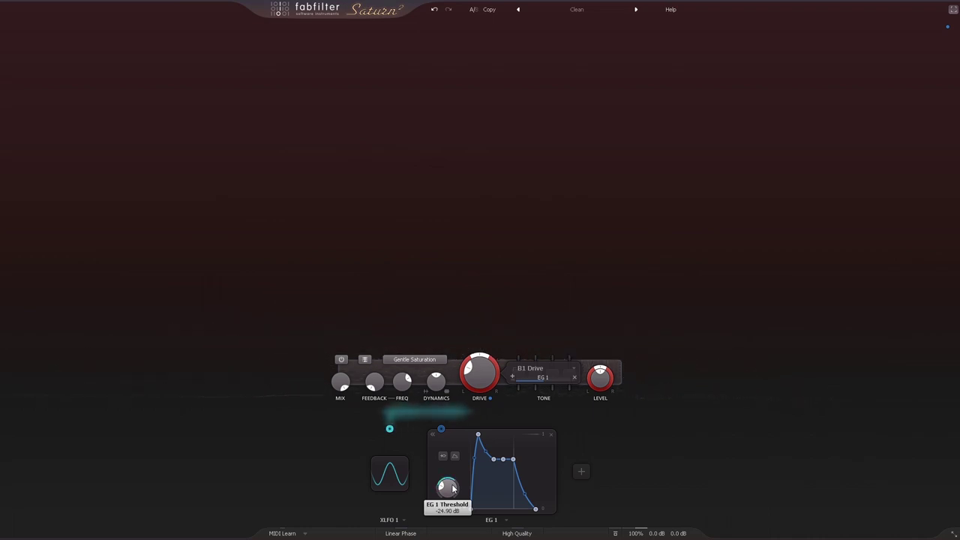
click(582, 471)
click(395, 465)
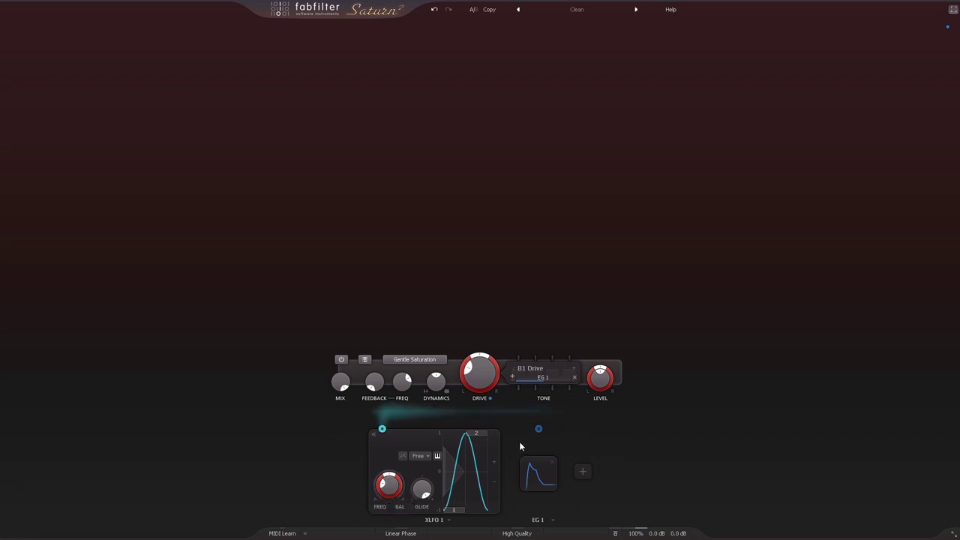
Route EG 1 to XLFO 1's GLIDE, FREQ and BAL knobs.
drag(539, 428, 424, 491)
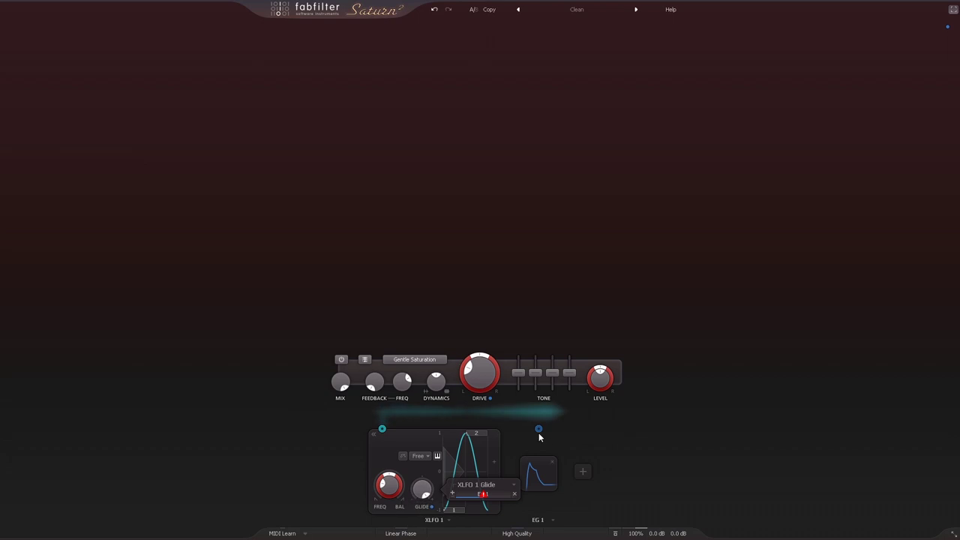
drag(538, 430, 390, 487)
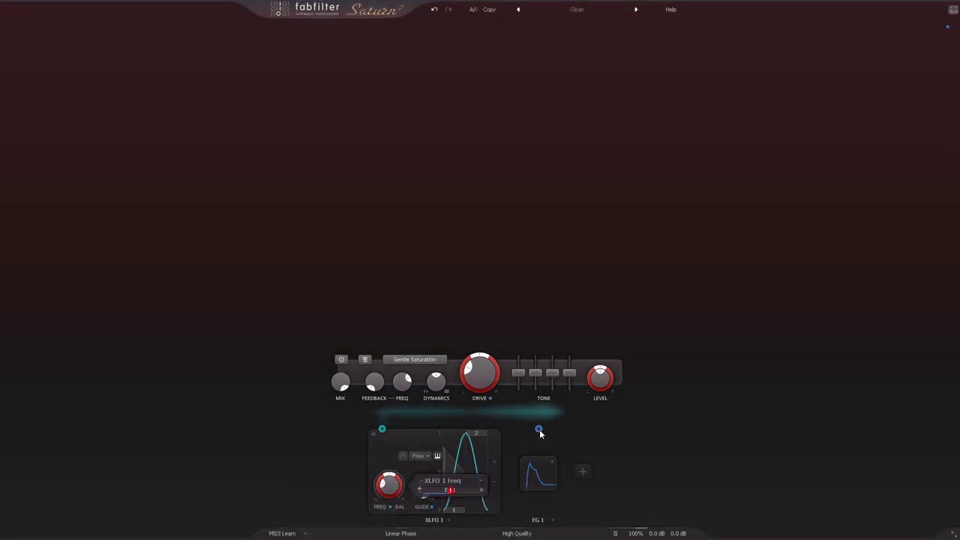
drag(539, 429, 416, 492)
click(583, 471)
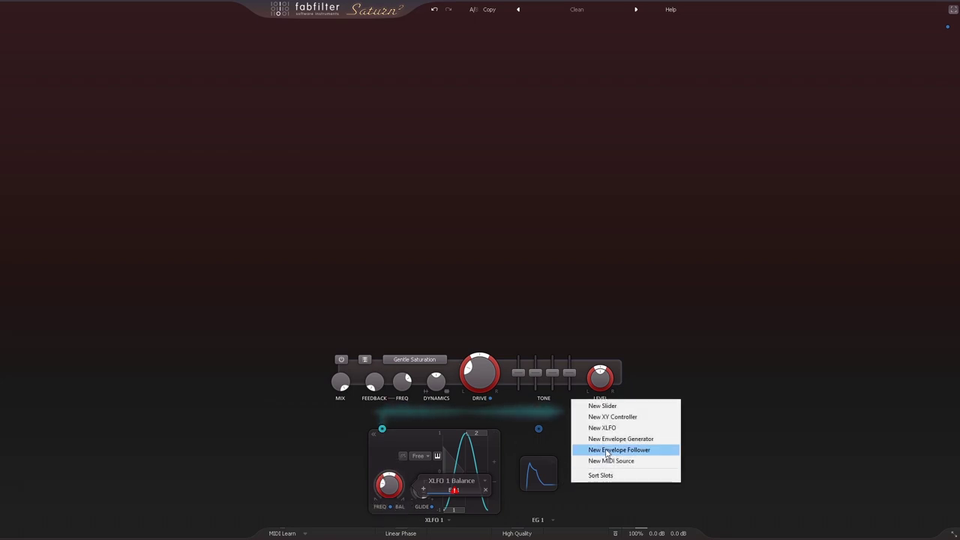
Add envelope follower EF 1, split into two bands, and check EF 1's input sources.
click(605, 449)
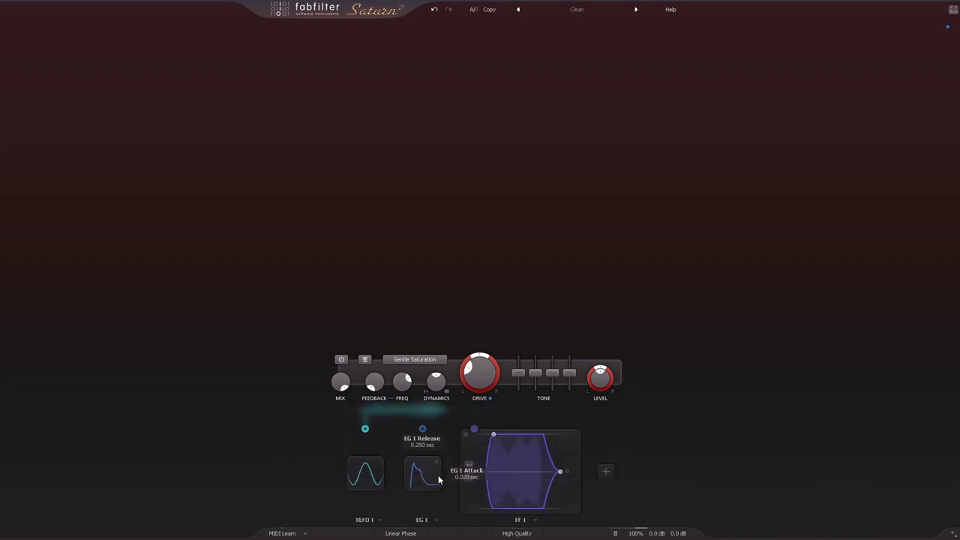
click(437, 30)
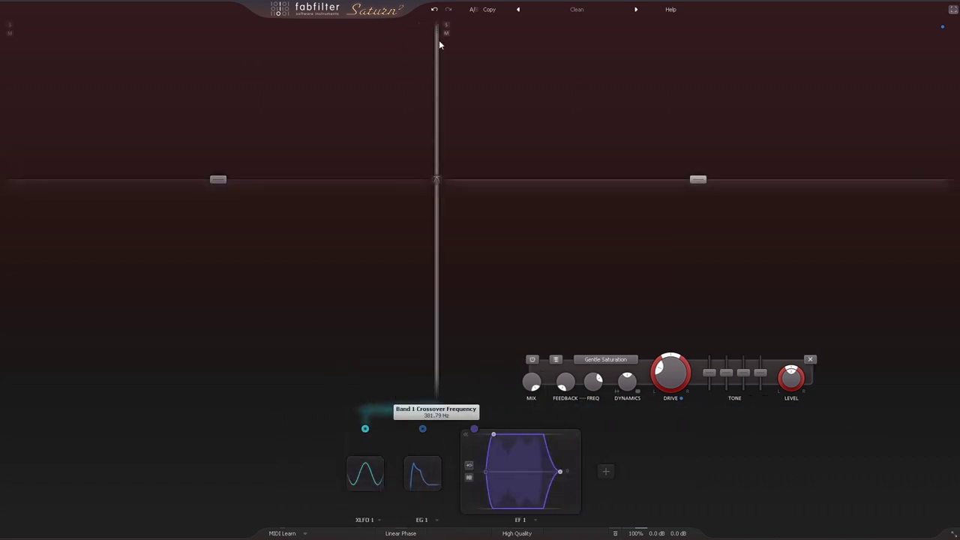
click(469, 466)
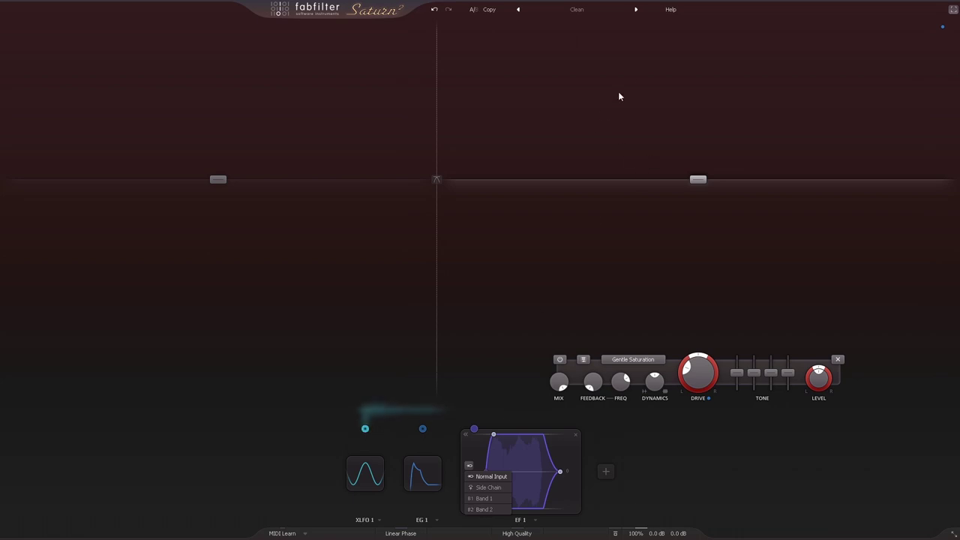
click(649, 33)
Split off a third band, recheck EF 1's input sources unchanged, and view XLFO 1's trigger modes.
click(649, 27)
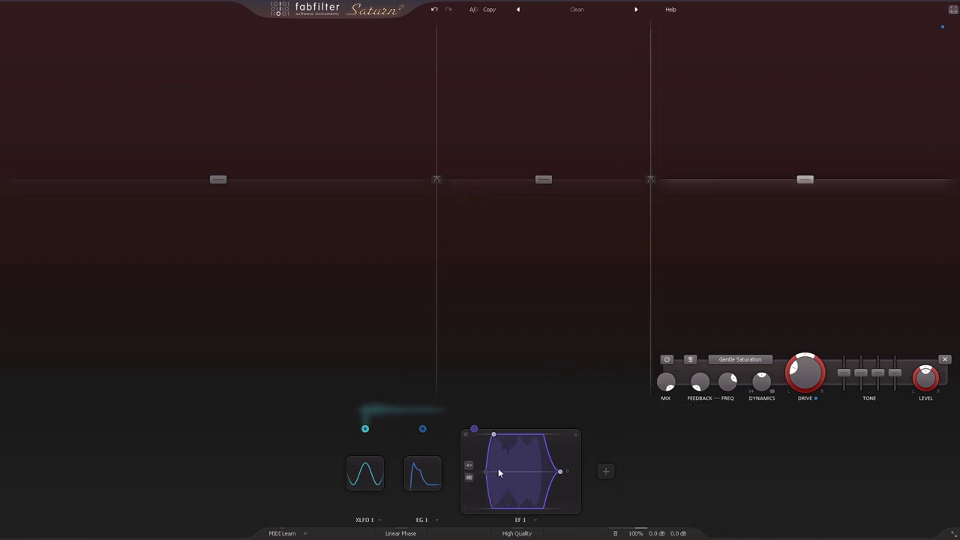
click(469, 466)
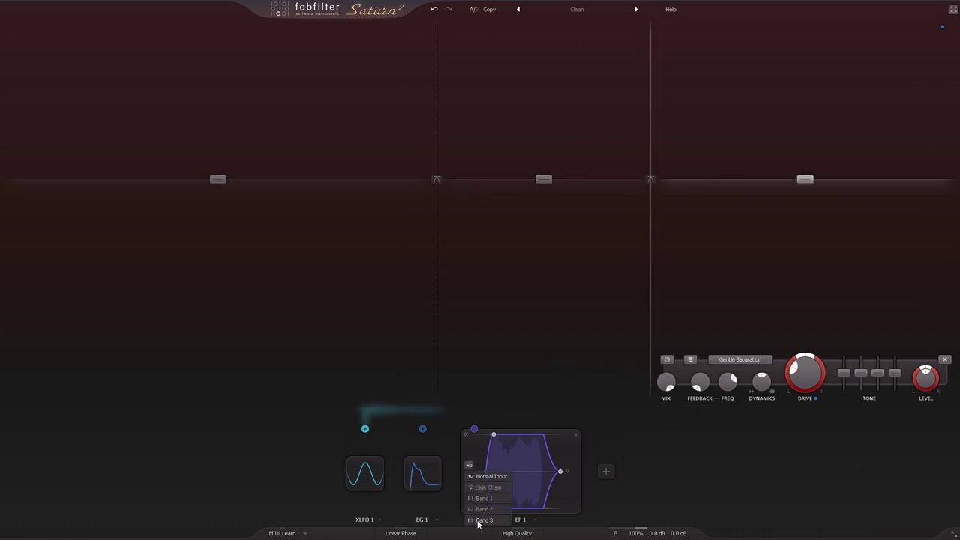
click(618, 511)
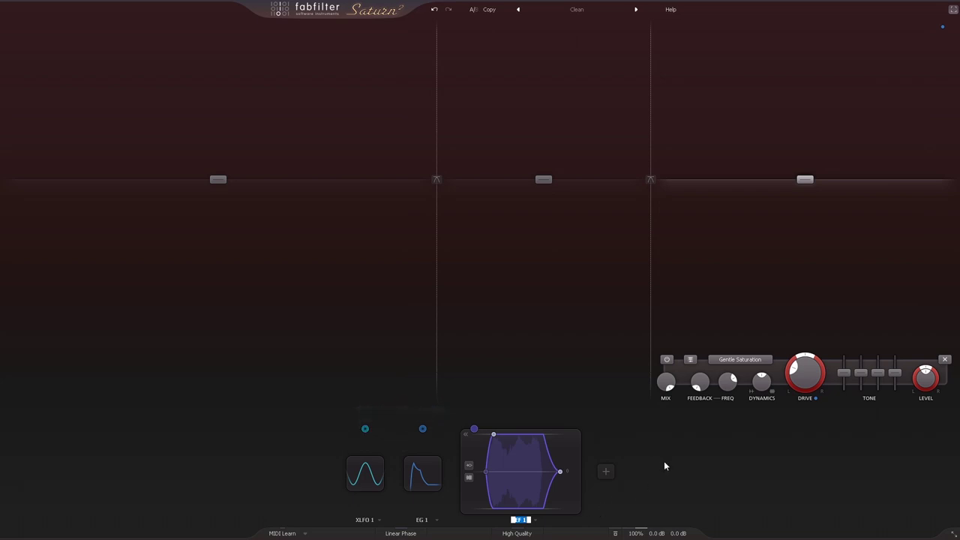
click(364, 472)
click(376, 457)
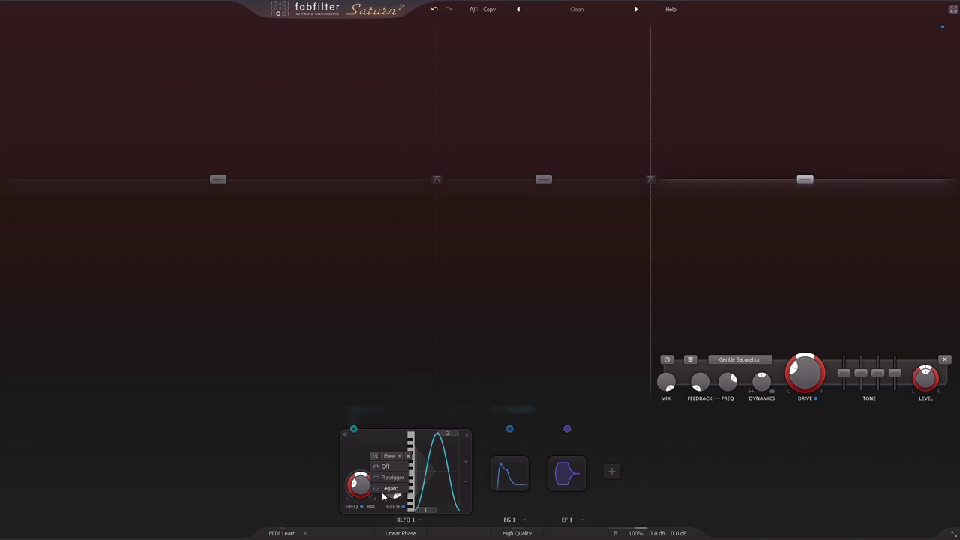
Load the FX preset 'Feedback Dimension bM' and list band 2's modulation assignments.
click(576, 9)
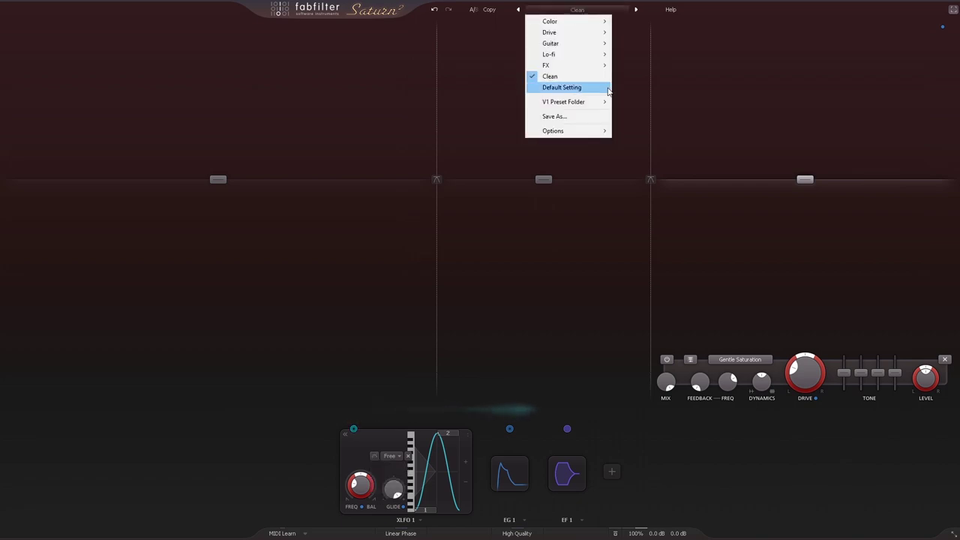
mouse_move(574, 65)
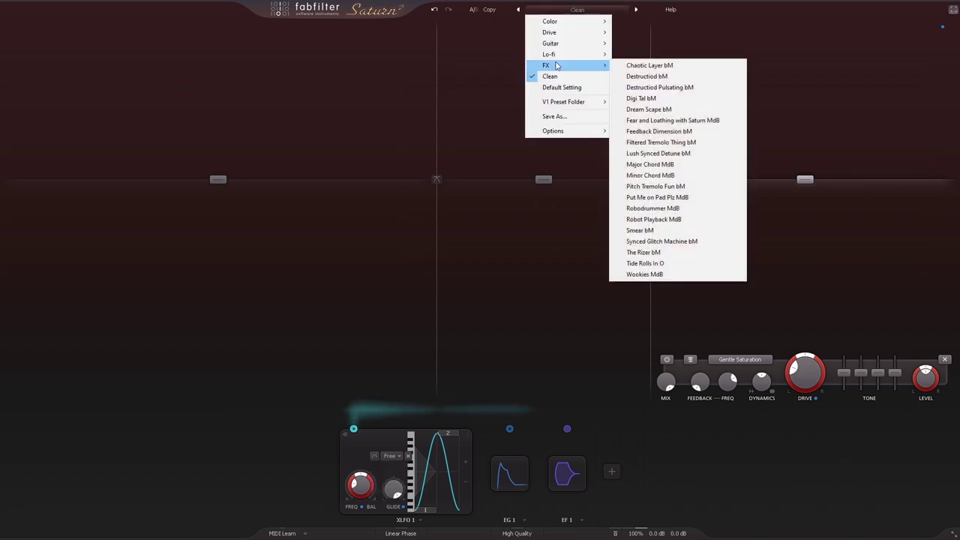
click(646, 131)
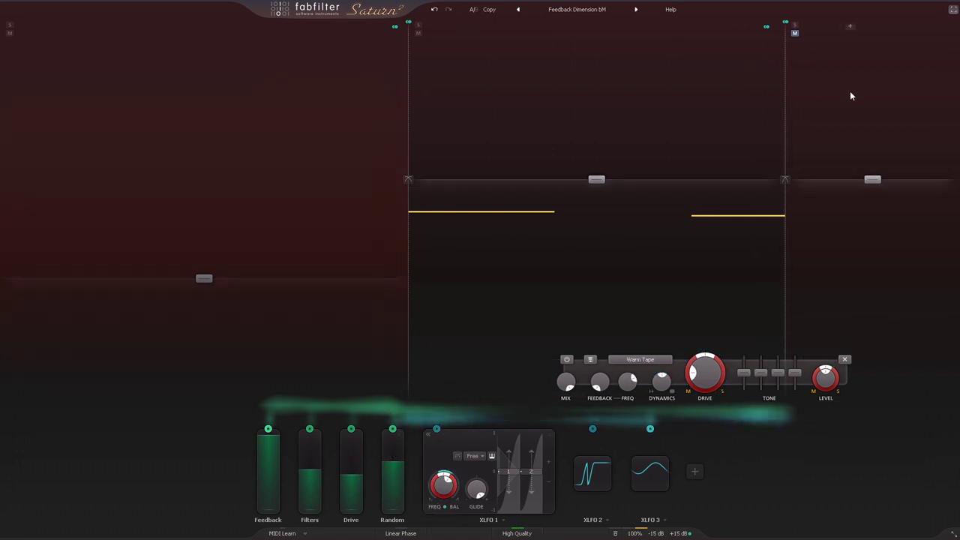
click(766, 27)
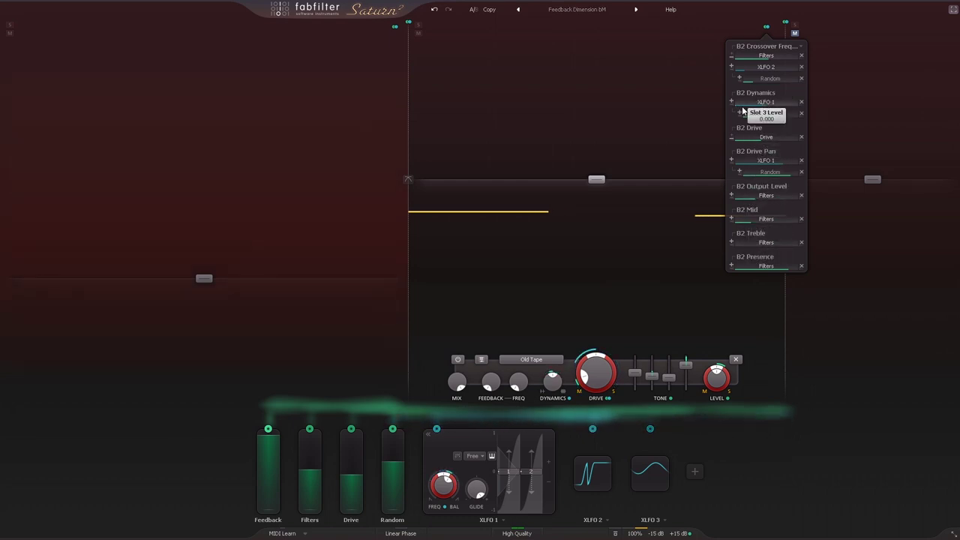
Raise XLFO 1's Slot 3 depth on band 2 Dynamics to 0.093, then bring up the factory preset list.
drag(742, 111, 785, 111)
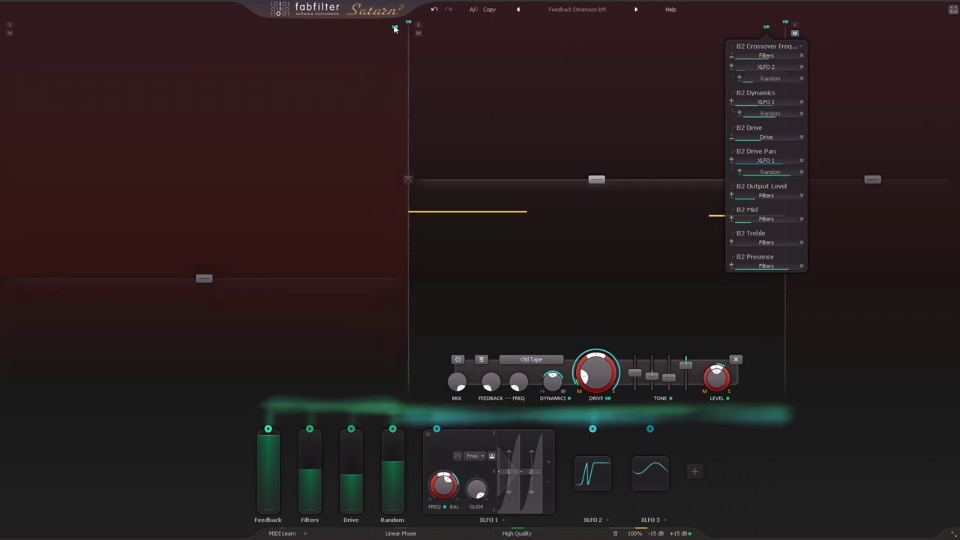
mouse_move(400, 197)
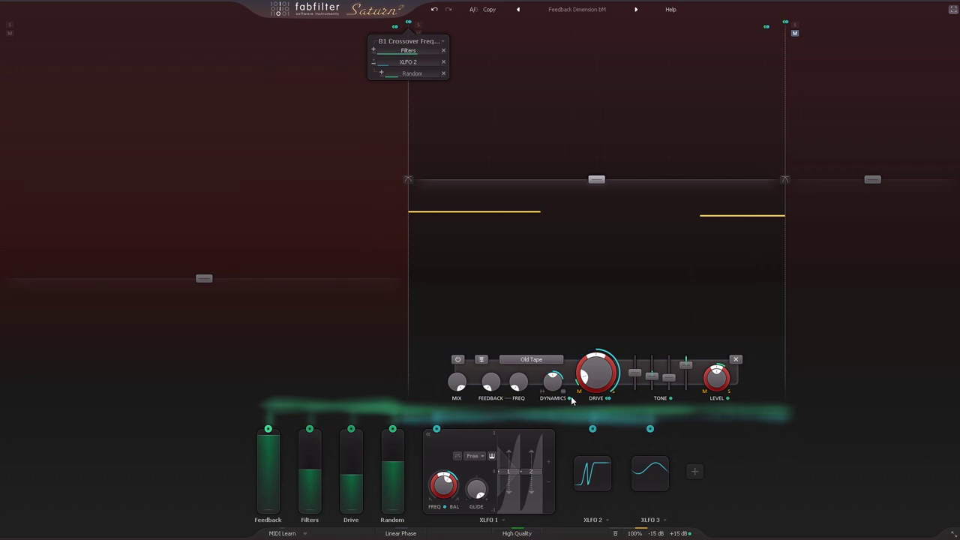
mouse_move(569, 402)
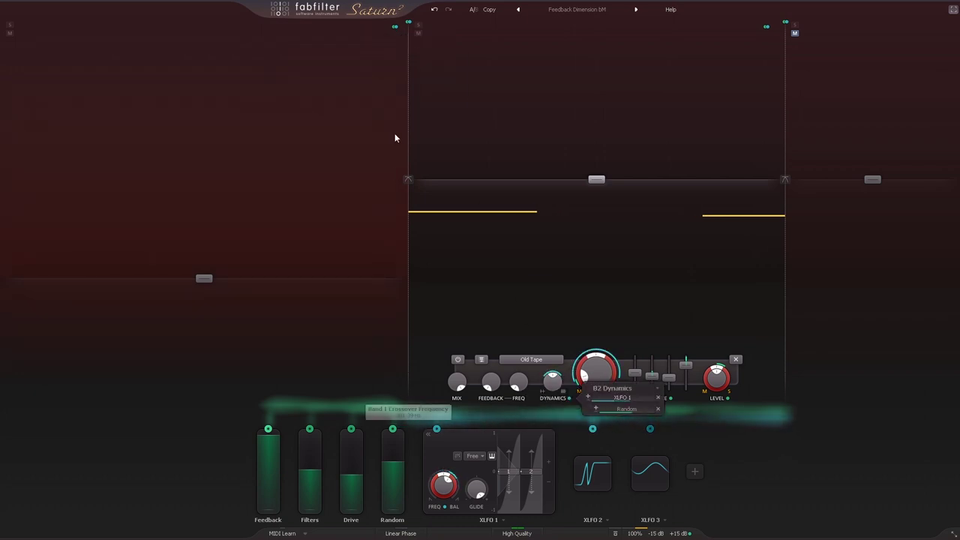
mouse_move(393, 29)
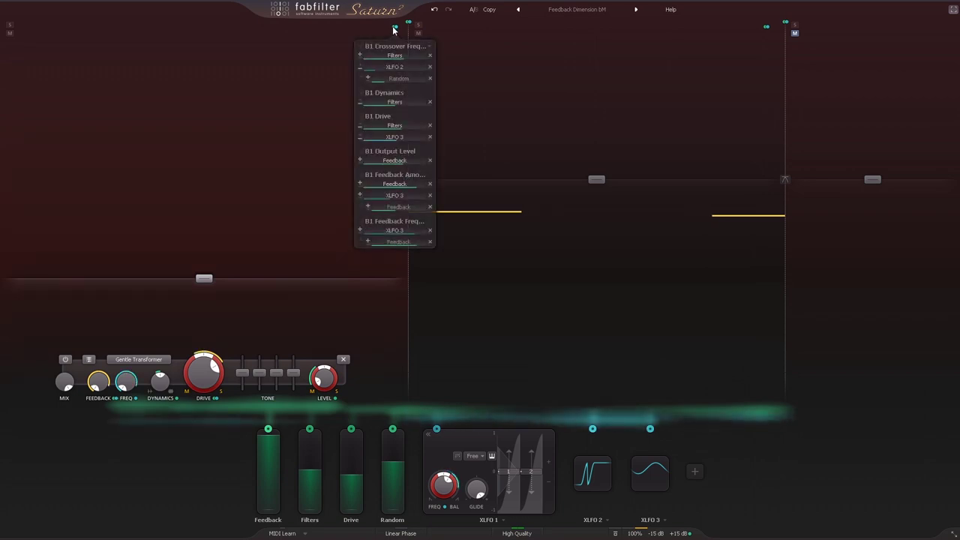
mouse_move(337, 402)
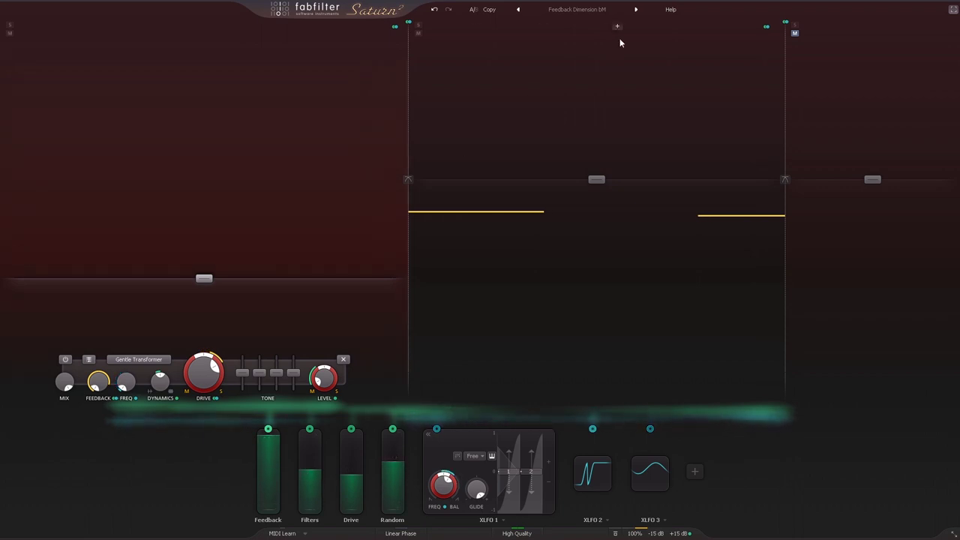
click(593, 9)
Load the Clean preset and add slider XY 1 driving Band 1 Drive at full depth, set near 0.15.
click(572, 76)
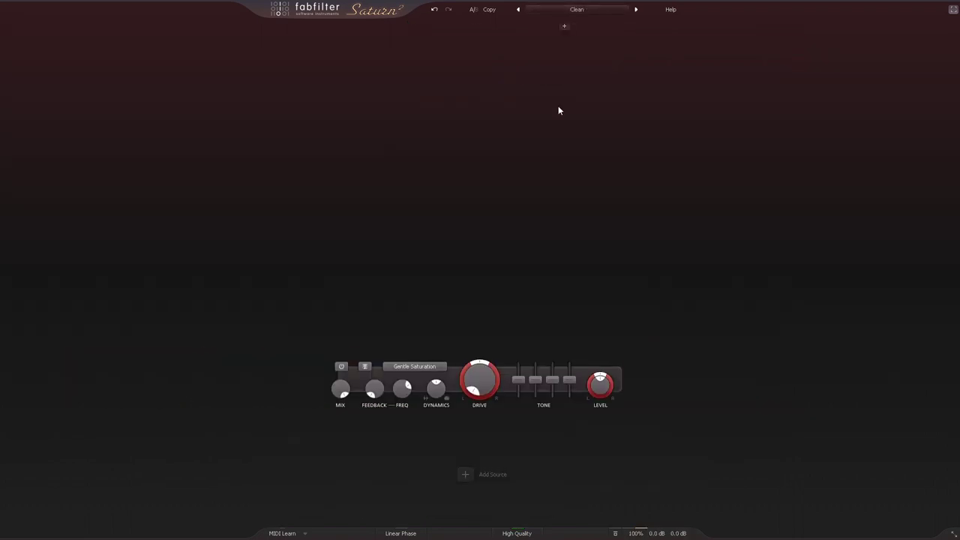
click(475, 493)
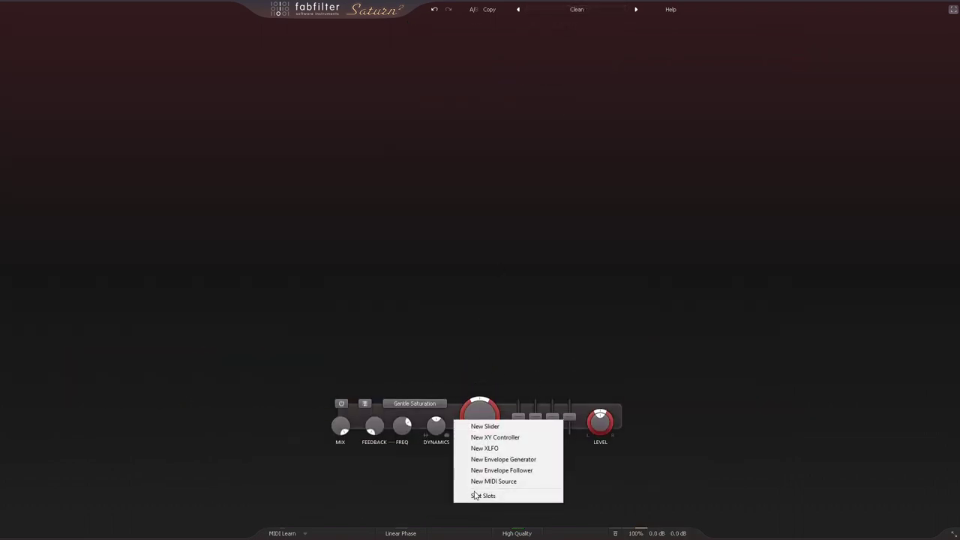
click(489, 438)
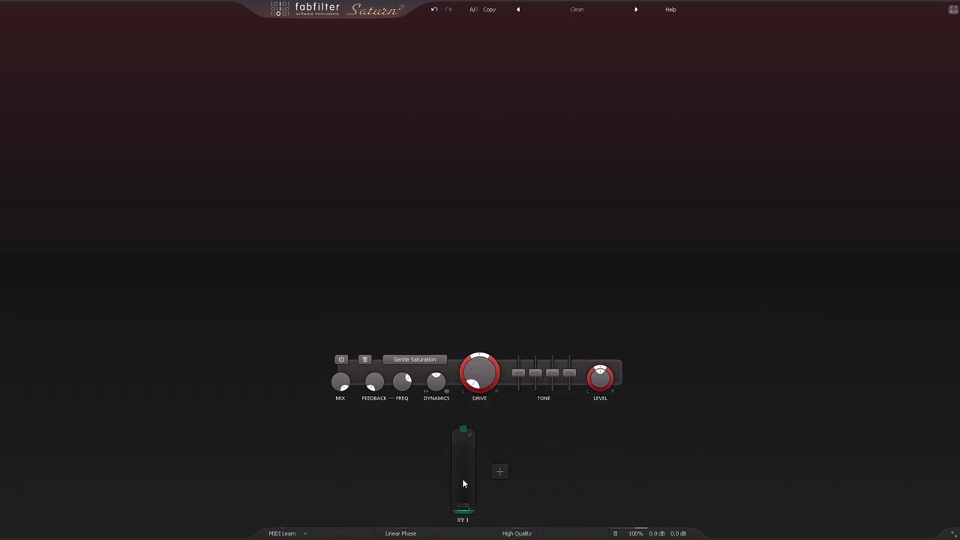
drag(465, 486, 470, 454)
click(464, 430)
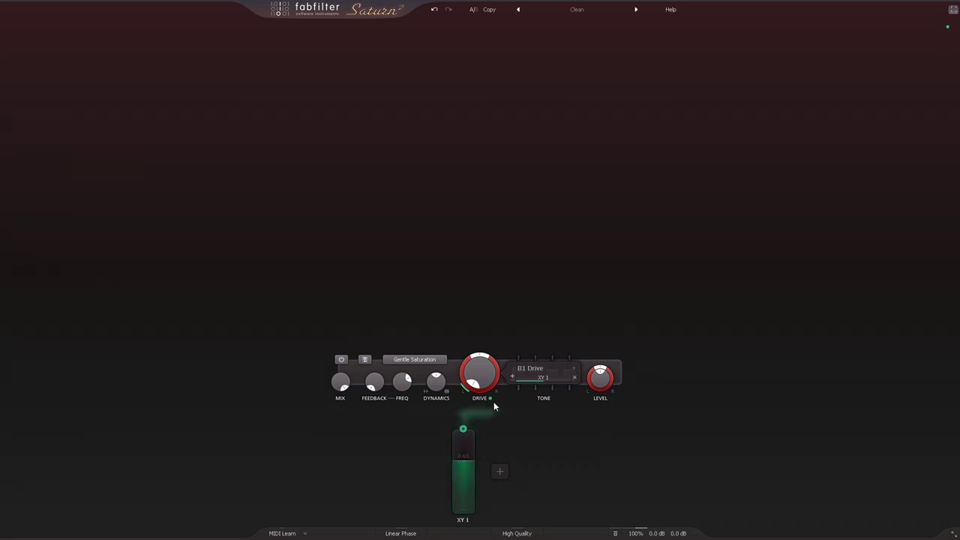
drag(529, 406, 625, 399)
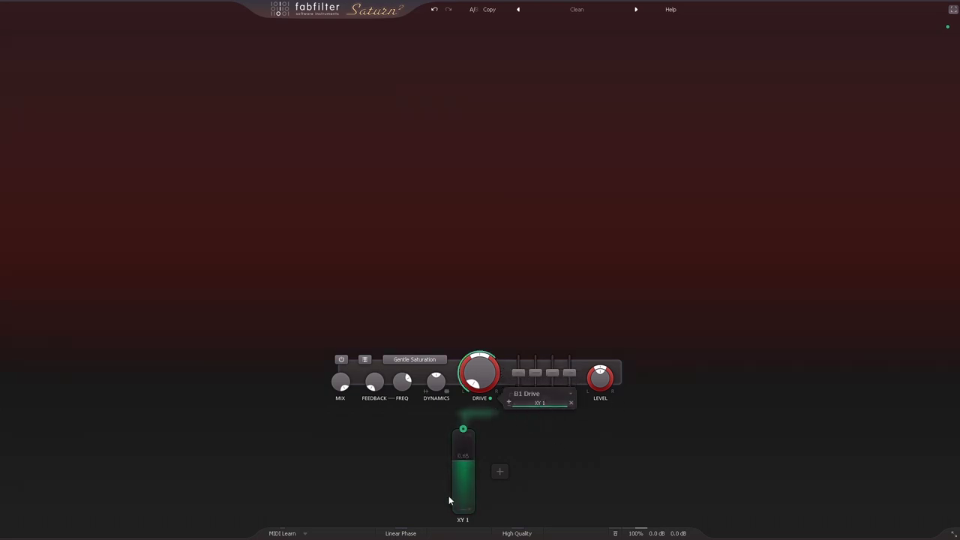
drag(471, 431, 467, 466)
Add a second XY controller, XY 2.
click(509, 403)
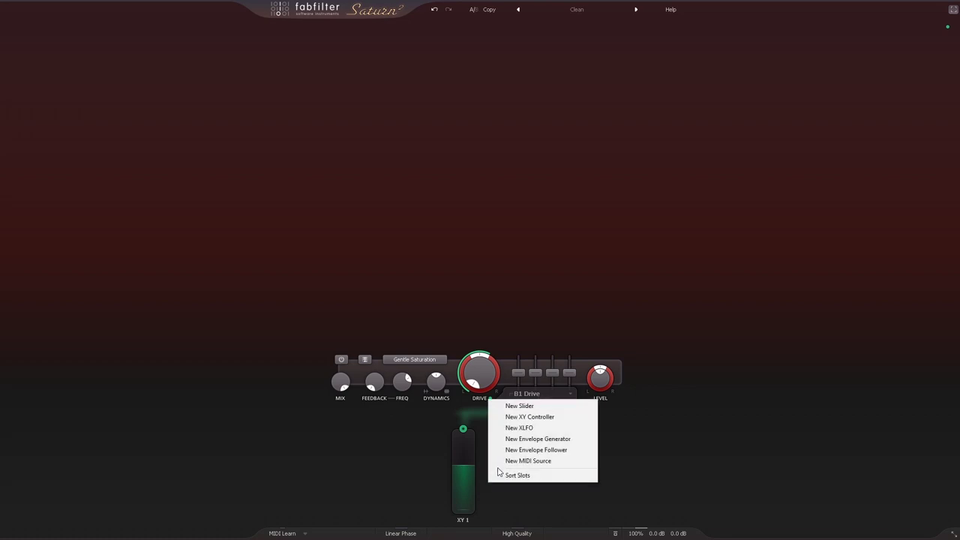
click(540, 417)
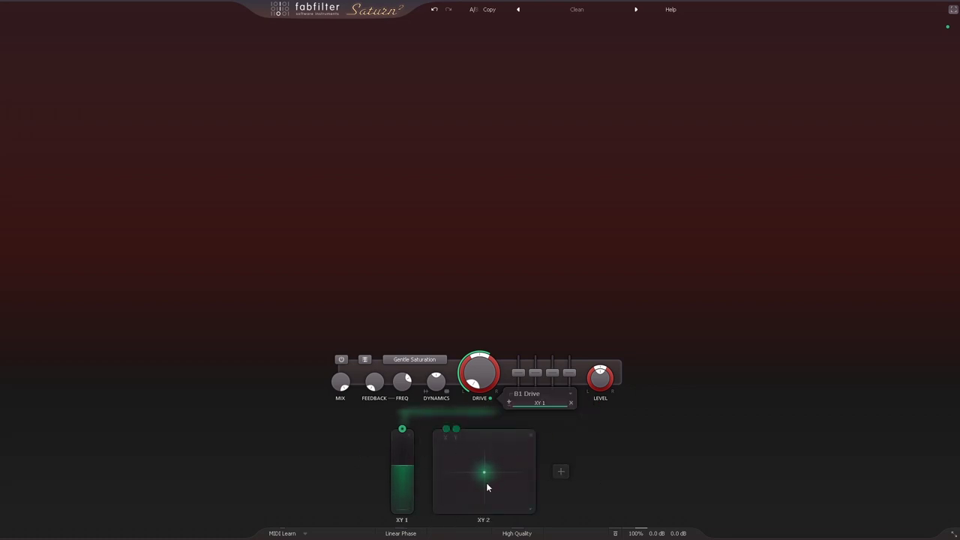
mouse_move(410, 477)
Make XY 1 a bipolar -1…1 XY pad, move its point, and set Band 1 Drive to about 45%.
right_click(408, 513)
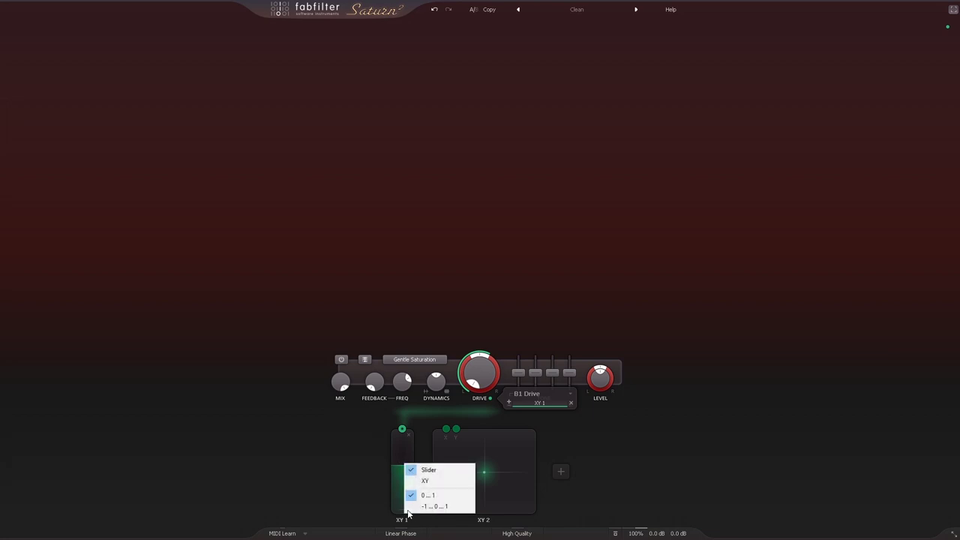
click(440, 481)
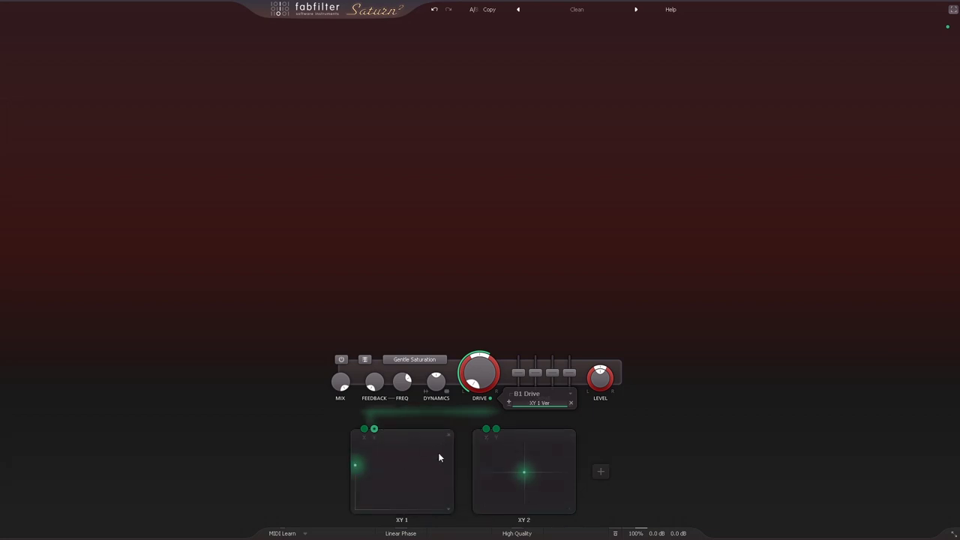
drag(371, 487, 381, 508)
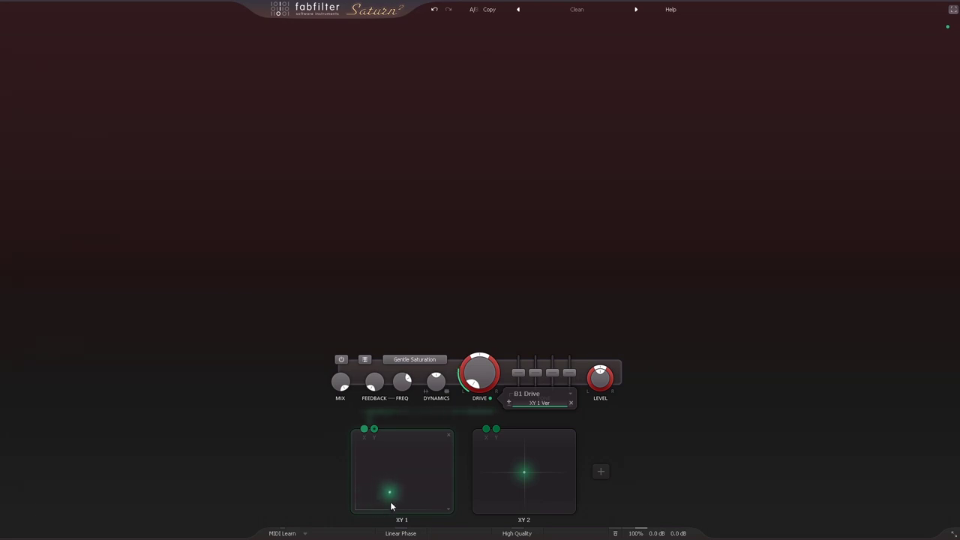
click(449, 513)
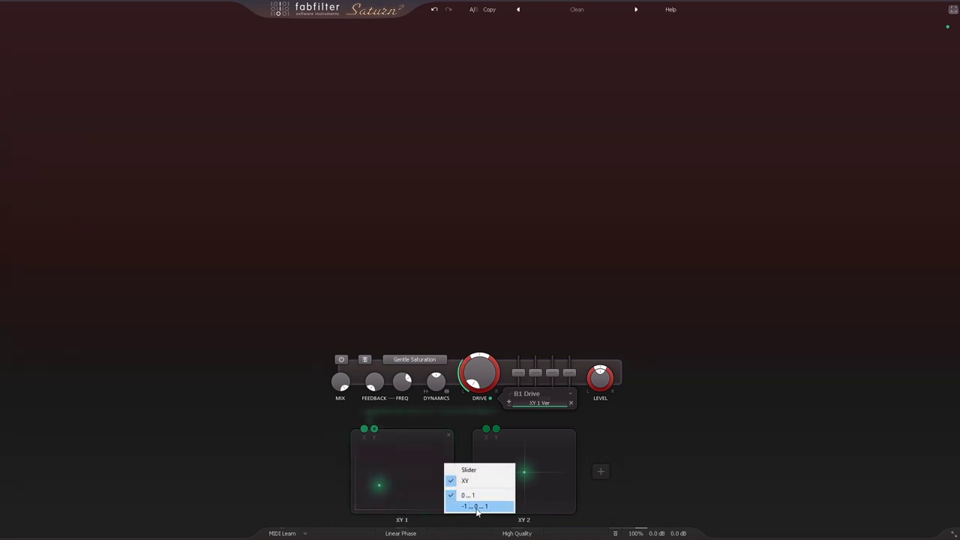
click(461, 508)
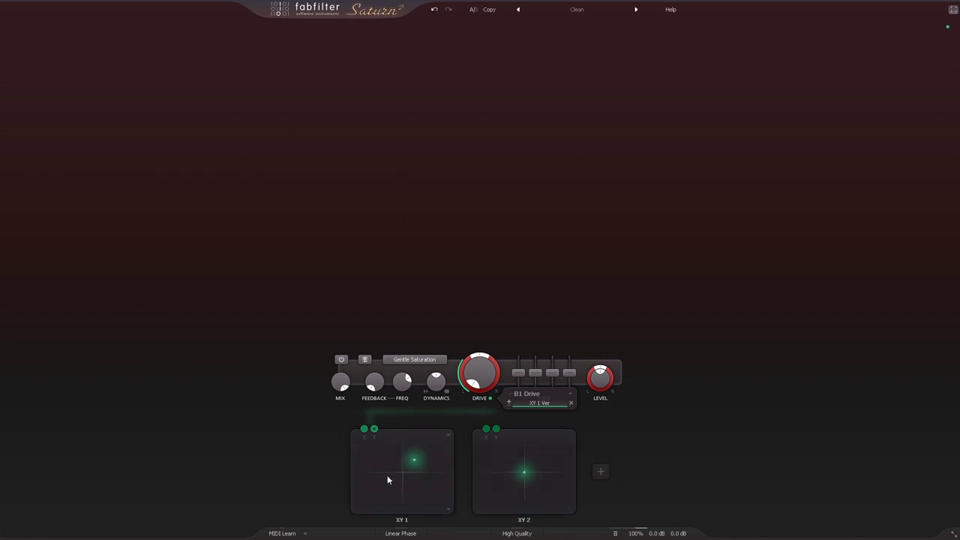
drag(378, 500, 438, 470)
drag(480, 373, 480, 325)
mouse_move(411, 469)
mouse_down()
mouse_move(360, 491)
mouse_move(370, 469)
mouse_move(410, 469)
mouse_up()
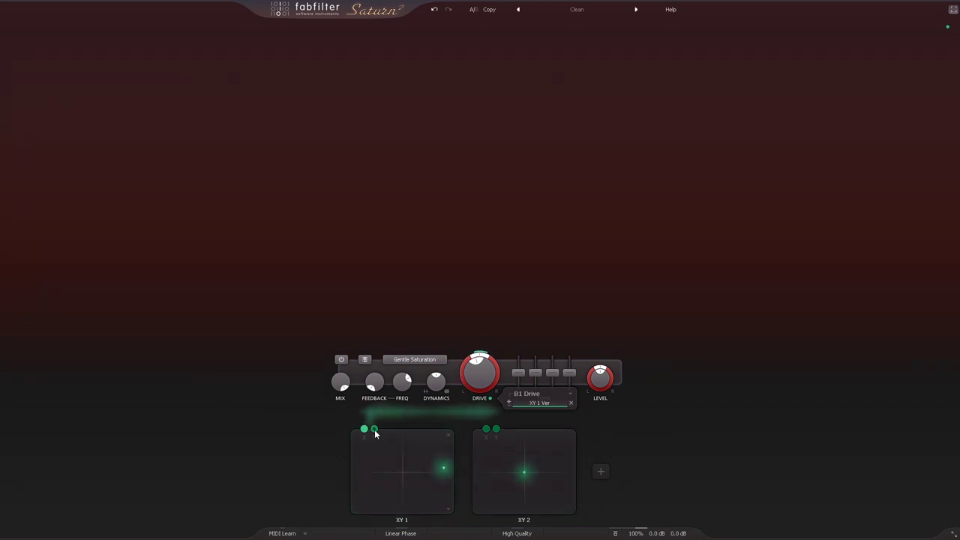
Return XY 1 to a 0…1 slider set to about 0.45.
click(447, 511)
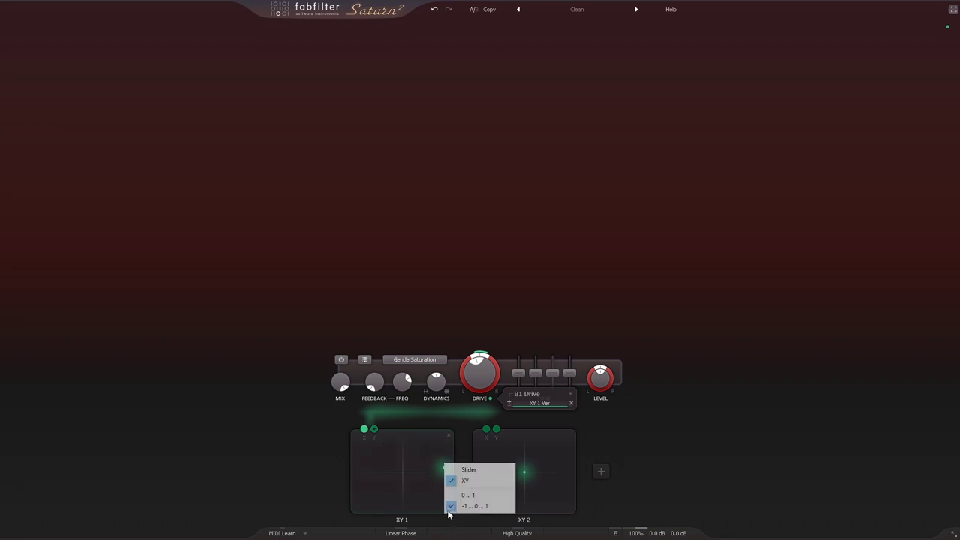
click(464, 469)
click(409, 454)
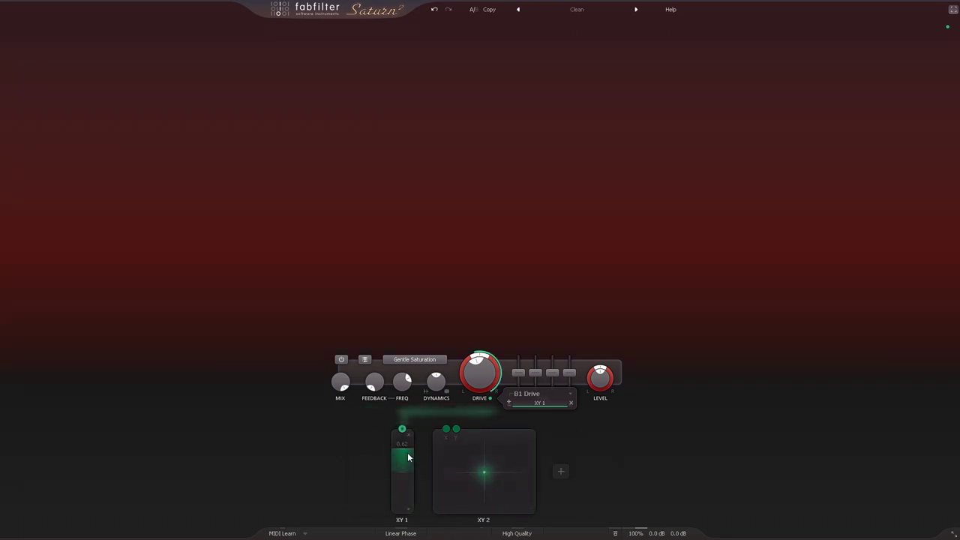
mouse_move(408, 457)
mouse_down()
mouse_move(403, 443)
mouse_move(408, 508)
mouse_move(403, 452)
mouse_up()
click(408, 509)
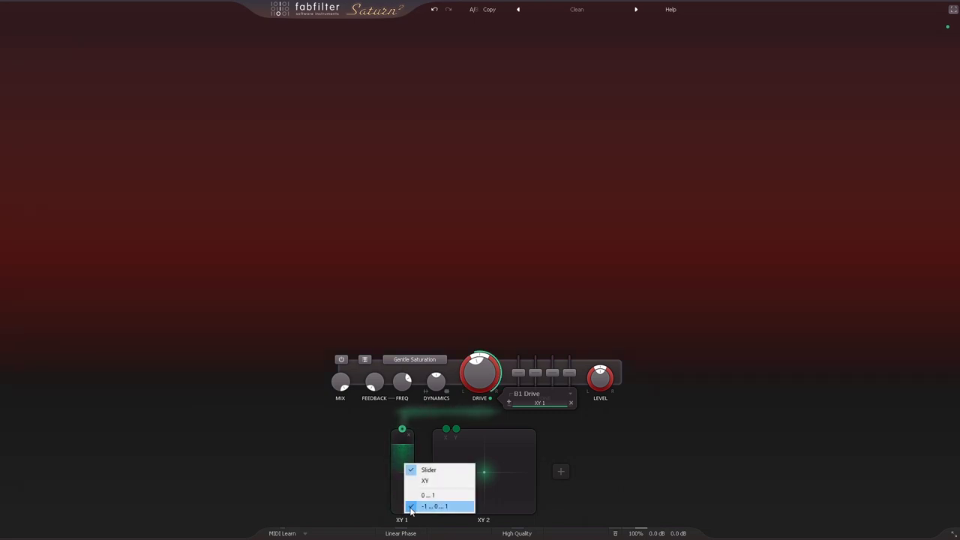
click(426, 497)
mouse_move(402, 496)
mouse_down()
mouse_move(405, 462)
mouse_move(403, 498)
mouse_up()
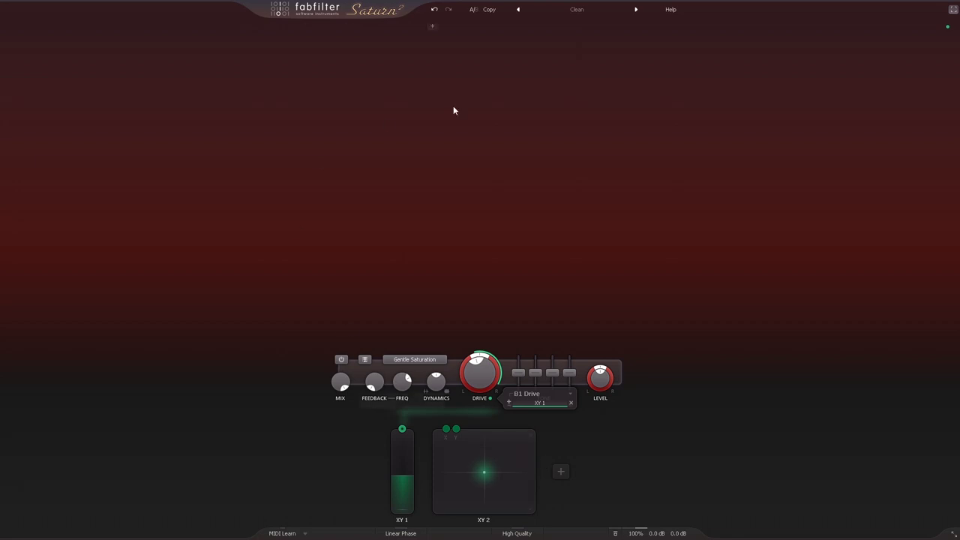
Browse the factory preset list and close it without loading anything.
click(564, 10)
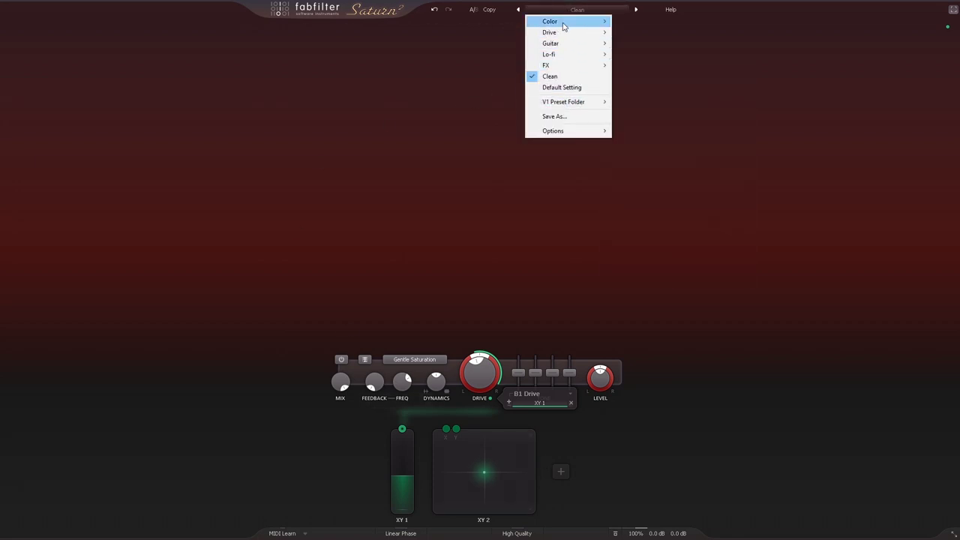
mouse_move(567, 57)
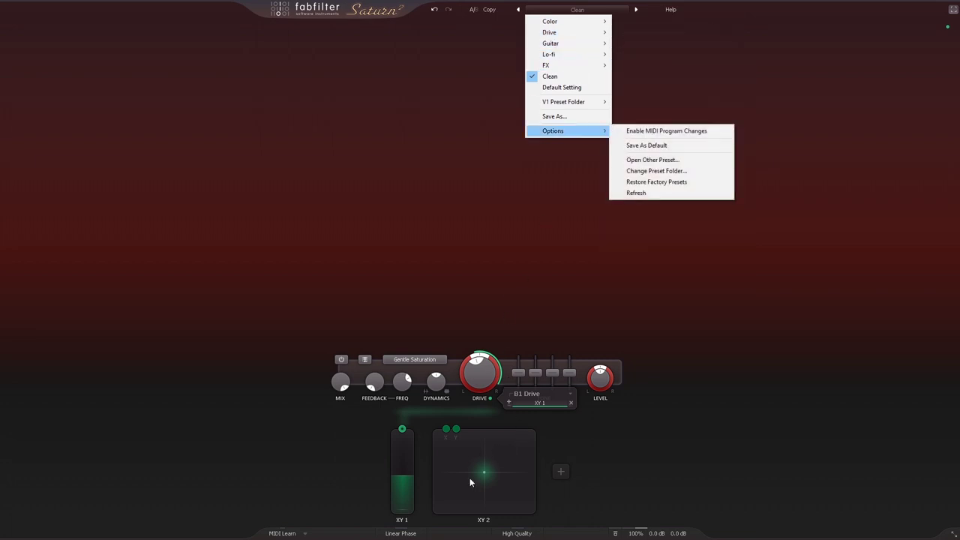
click(490, 475)
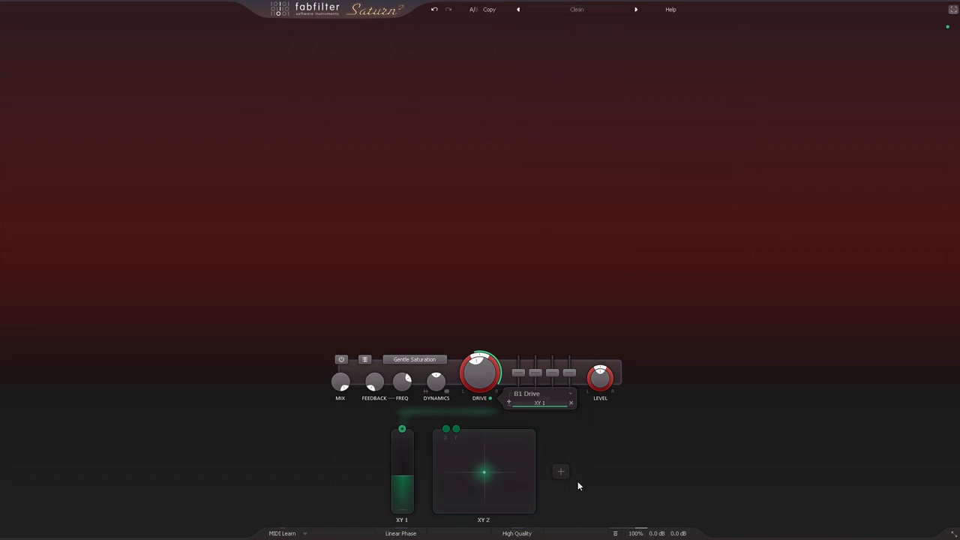
Add envelope generator EG 1 and apply one of its presets.
click(561, 472)
click(611, 441)
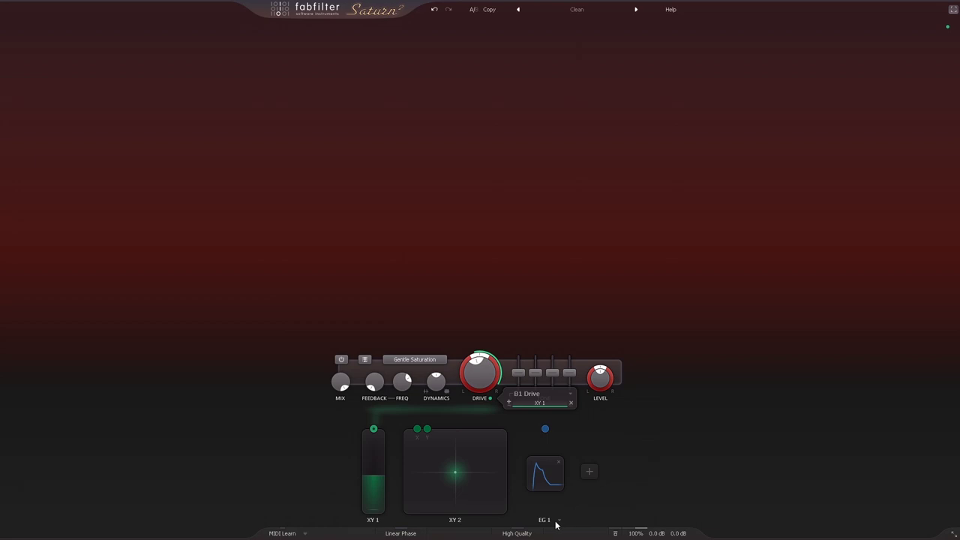
click(559, 523)
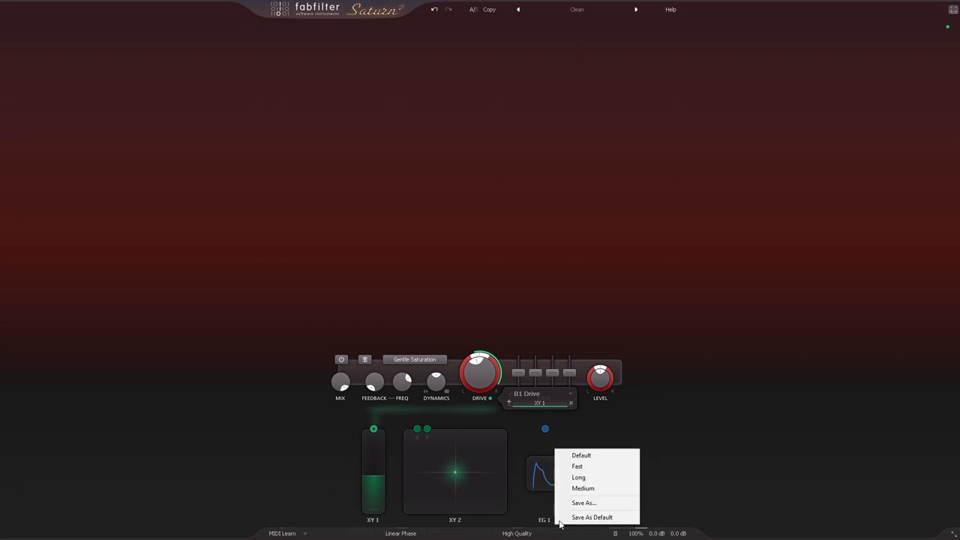
click(579, 478)
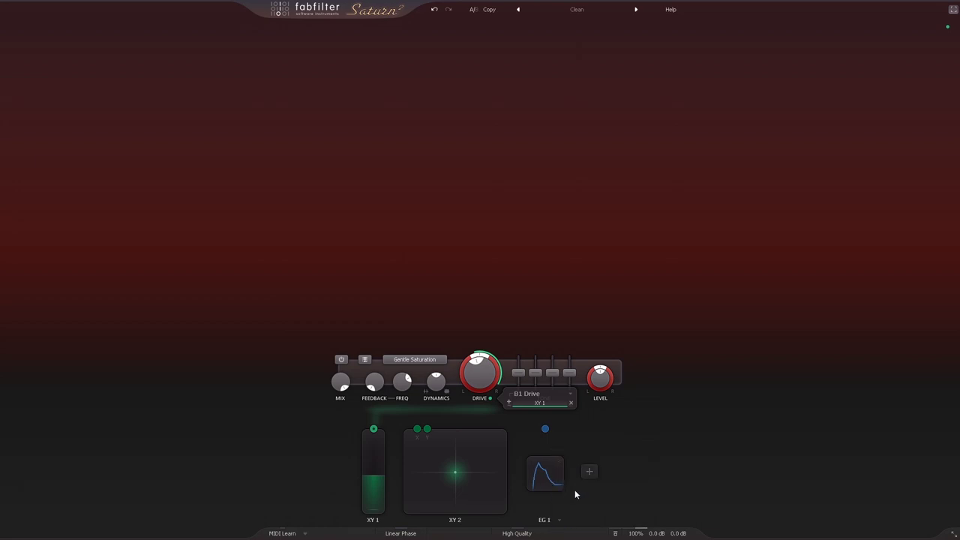
Add XLFO 1 loaded with the Step Sequence 2 preset and expand its editor.
click(663, 471)
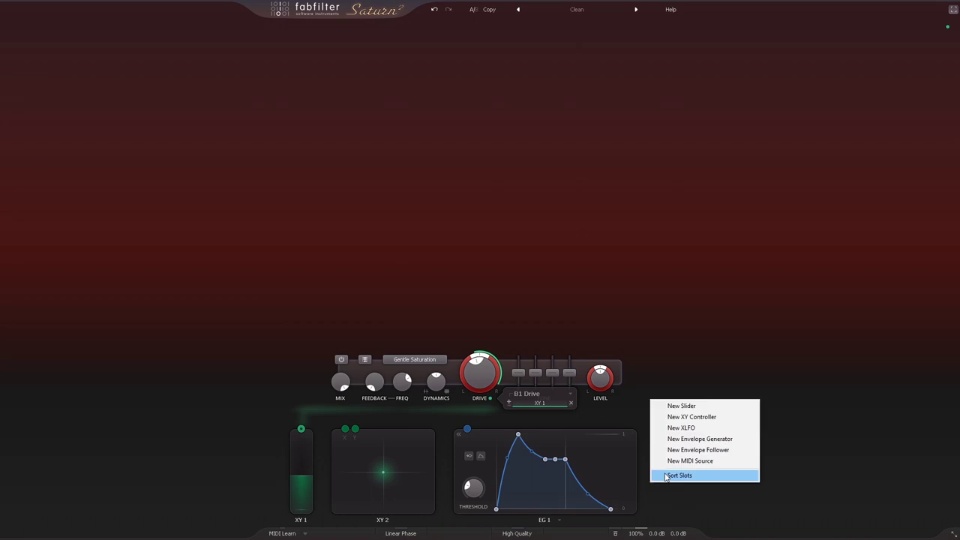
click(682, 427)
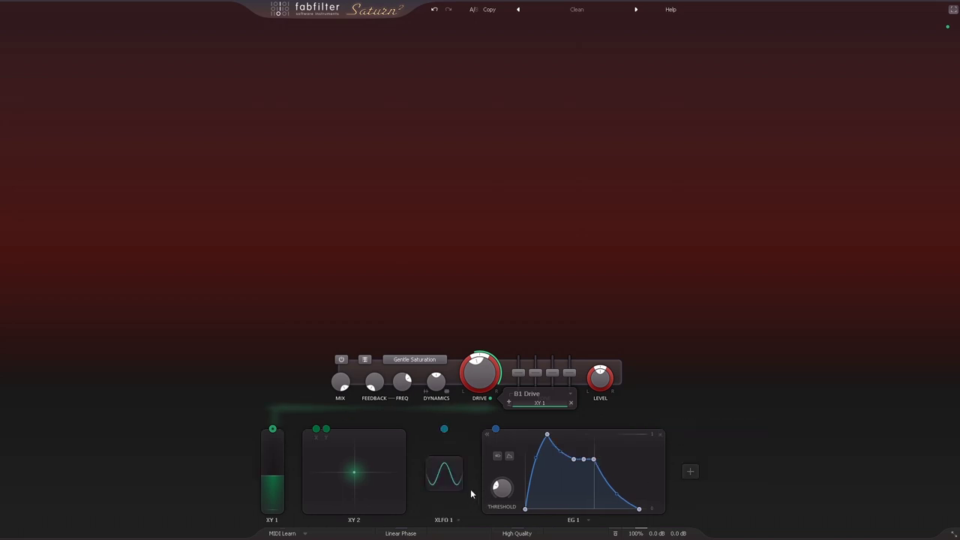
click(459, 521)
click(459, 518)
click(459, 520)
click(488, 345)
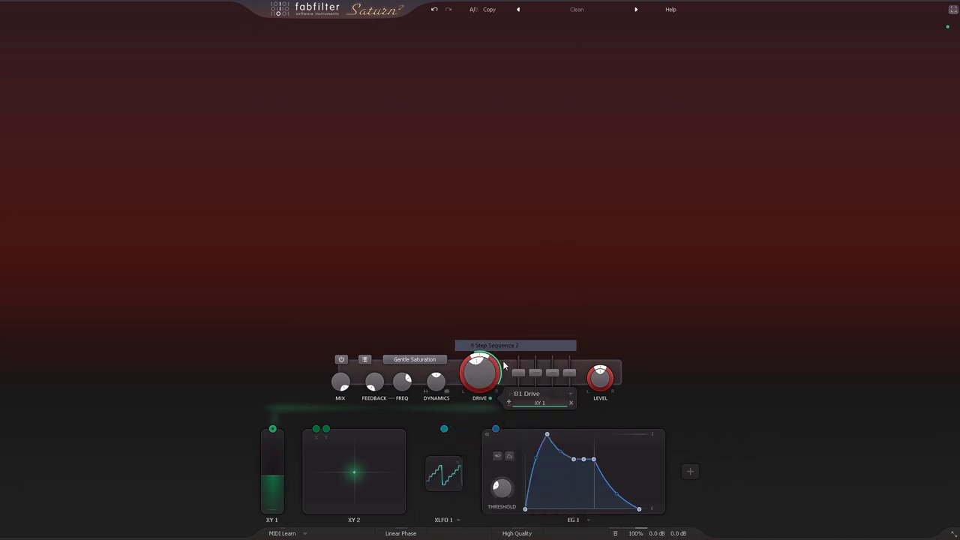
click(456, 478)
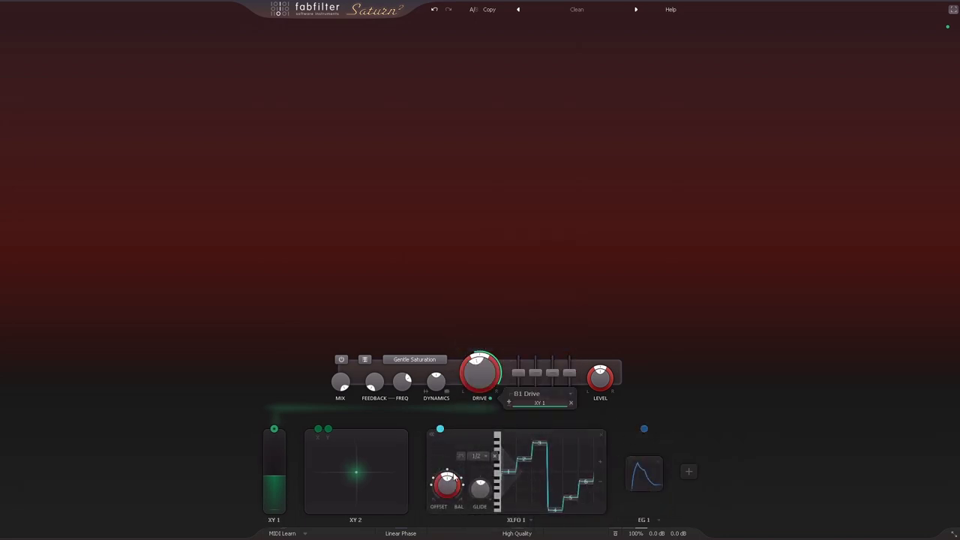